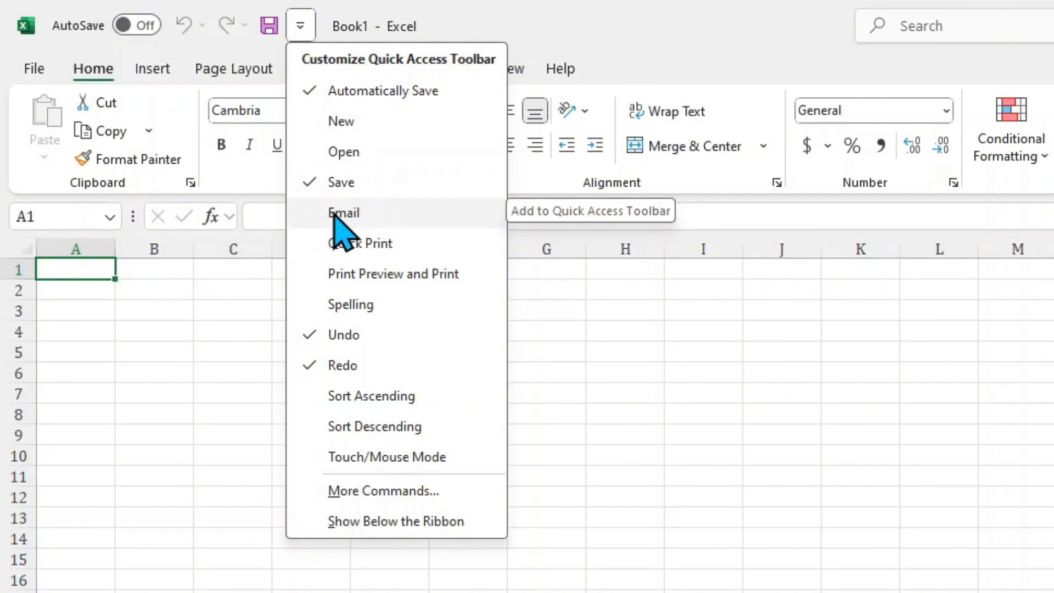
Add the Email command to the Quick Access Toolbar and remove it again.
left_click(338, 214)
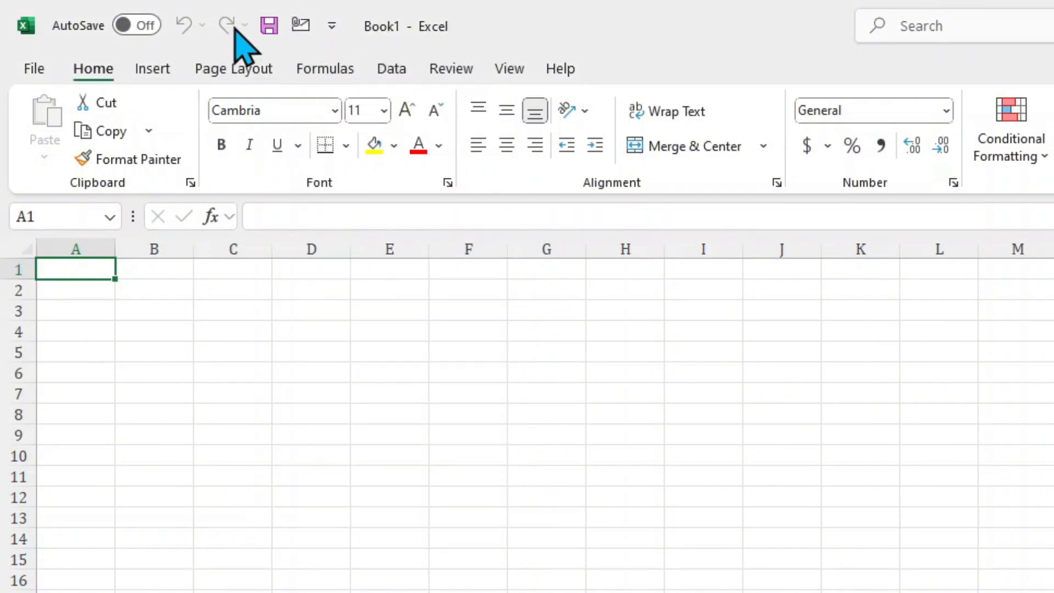
left_click(332, 26)
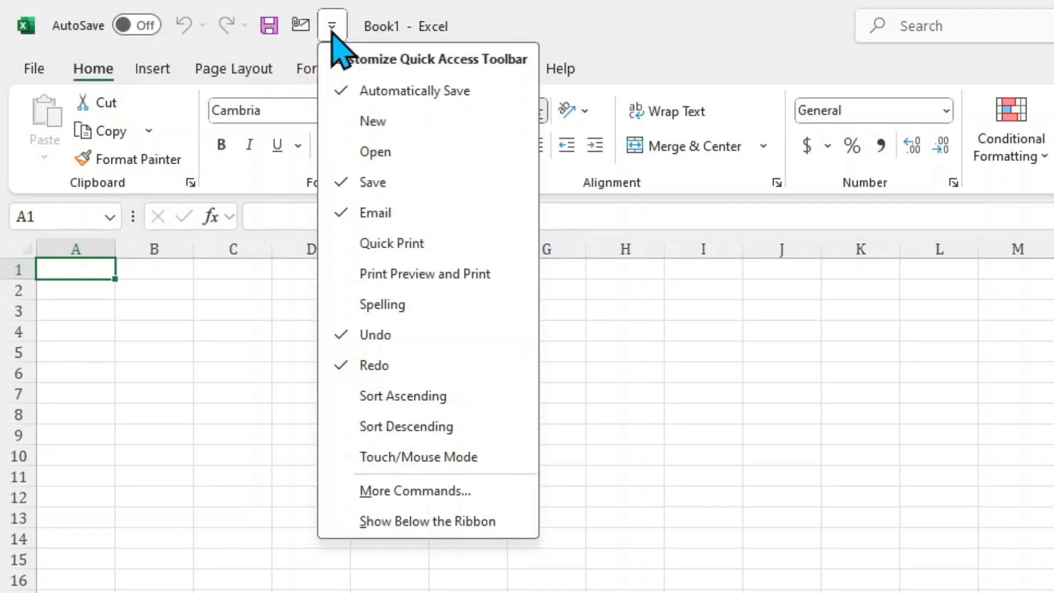
left_click(376, 214)
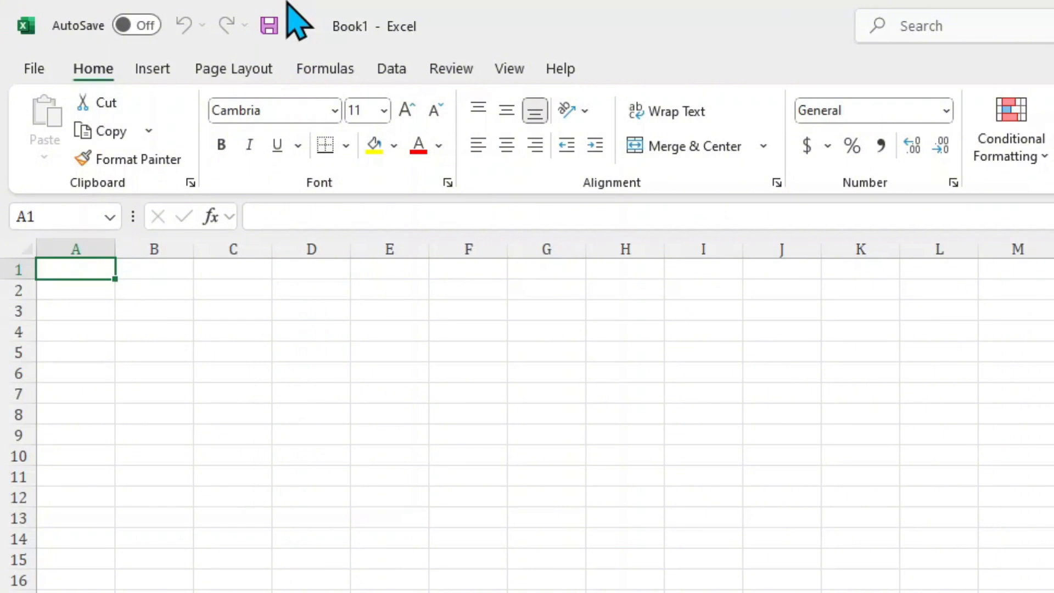
Open the full Quick Access Toolbar customization options and add the Sum command from Popular Commands.
left_click(303, 28)
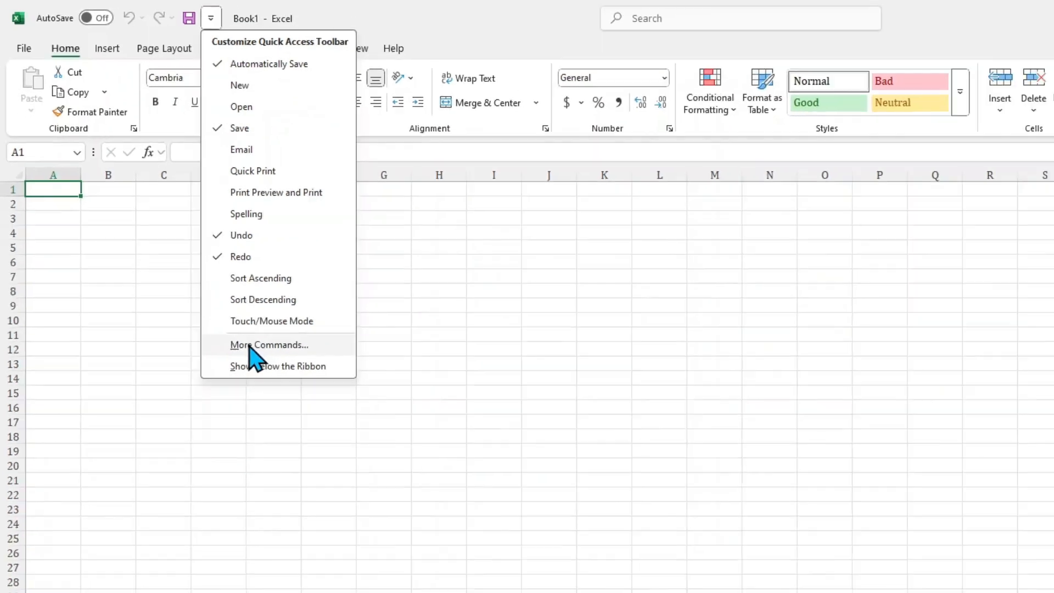
left_click(362, 490)
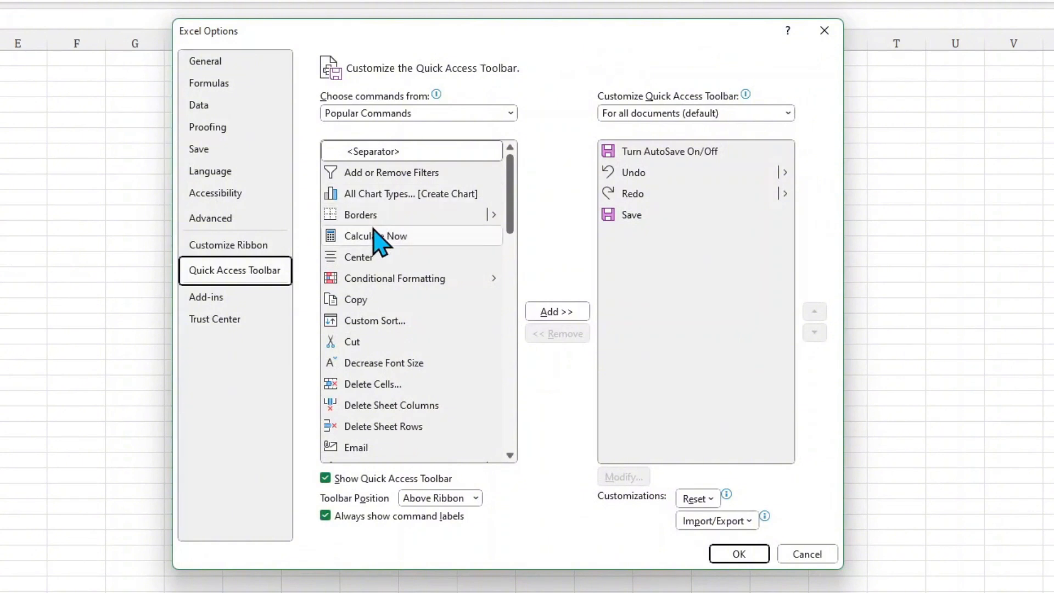
scroll(373, 181, "down", 12)
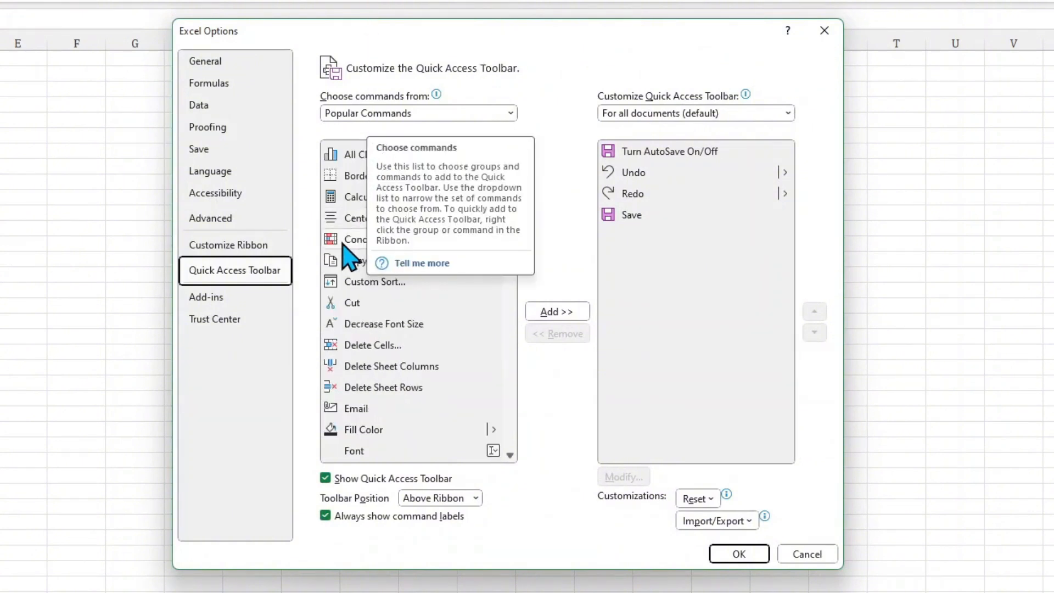
scroll(356, 278, "down", 2)
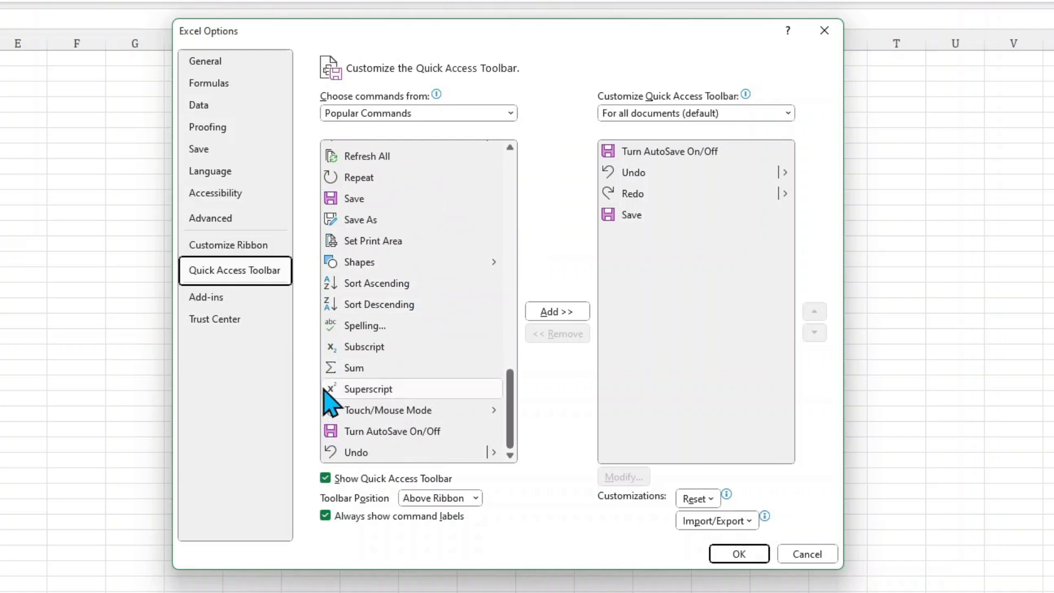
left_click(373, 367)
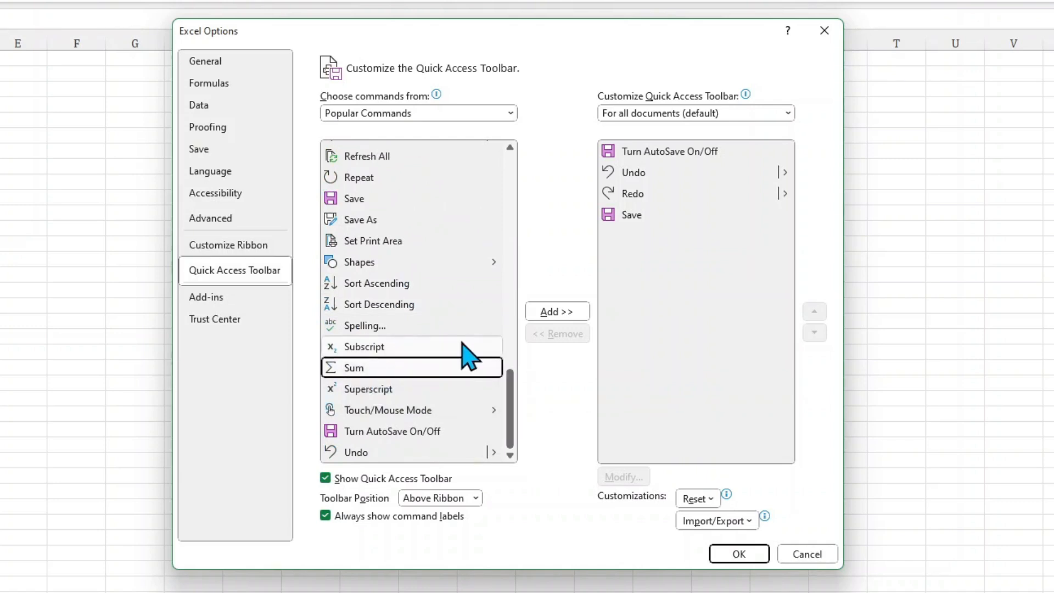
left_click(556, 311)
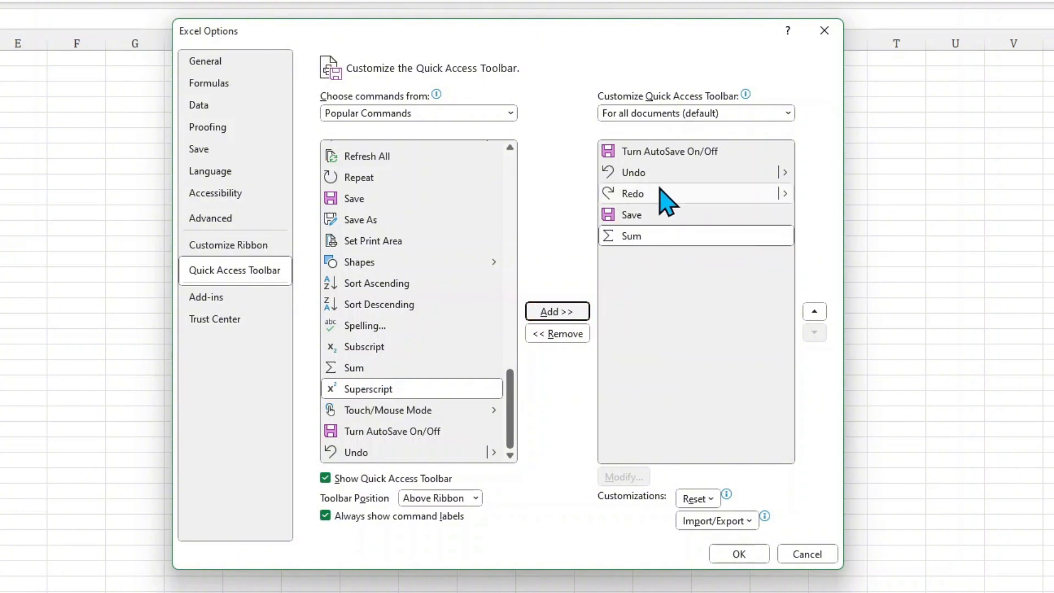
Add the Paste command that has the drop-down arrow to the Quick Access Toolbar list.
scroll(443, 224, "up", 3)
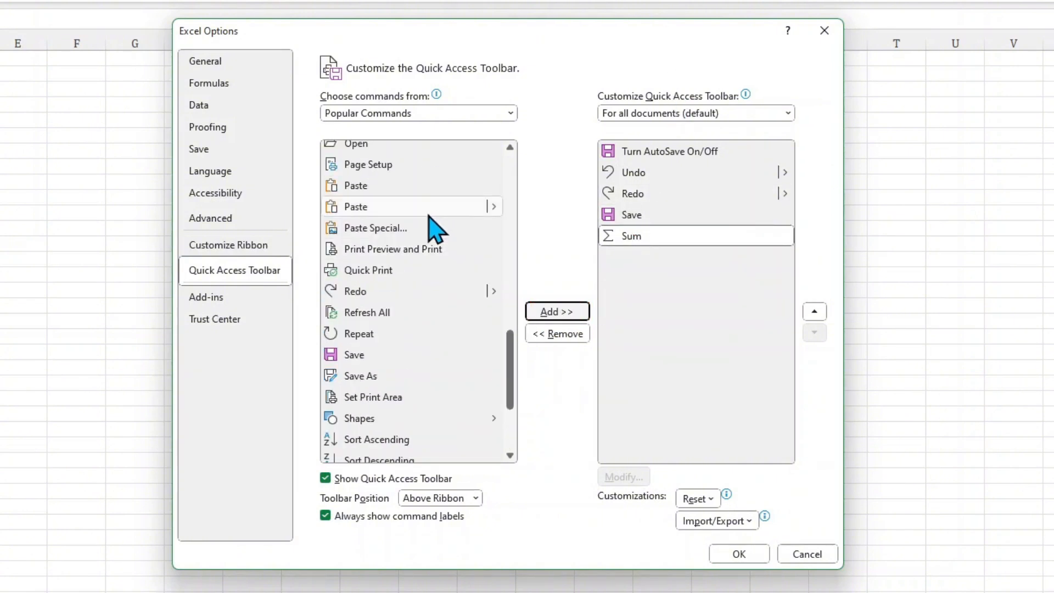
left_click(390, 213)
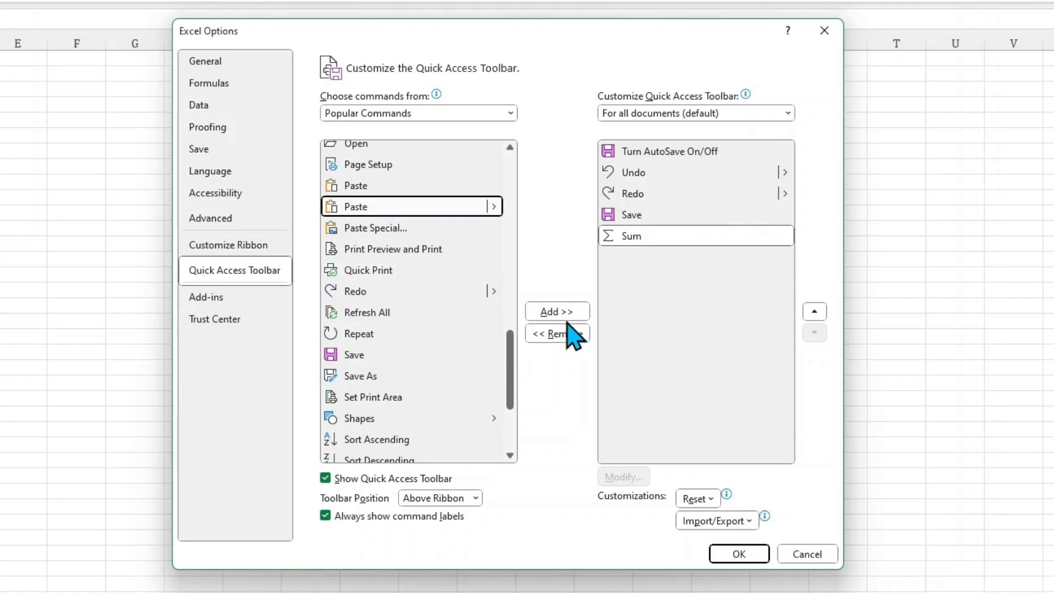
left_click(556, 312)
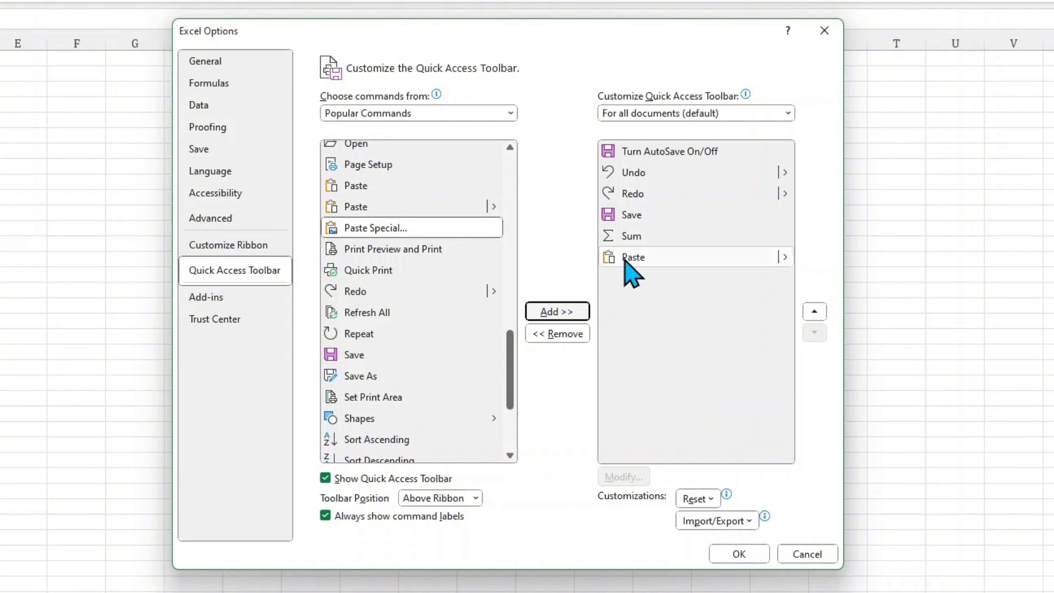
Remove Paste from the Quick Access Toolbar list and add the same drop-down version back.
left_click(551, 335)
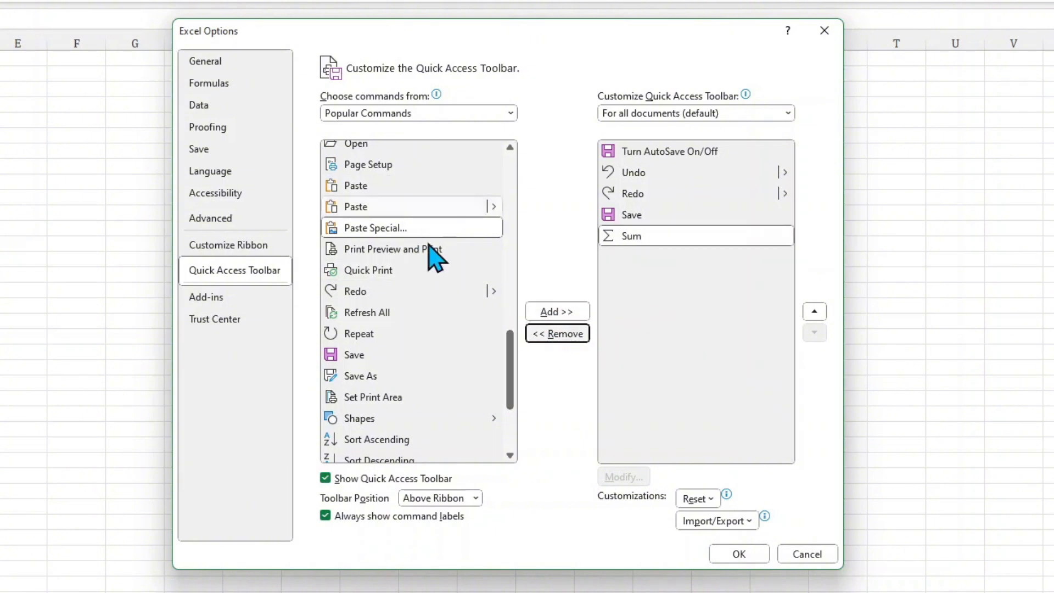
left_click(374, 208)
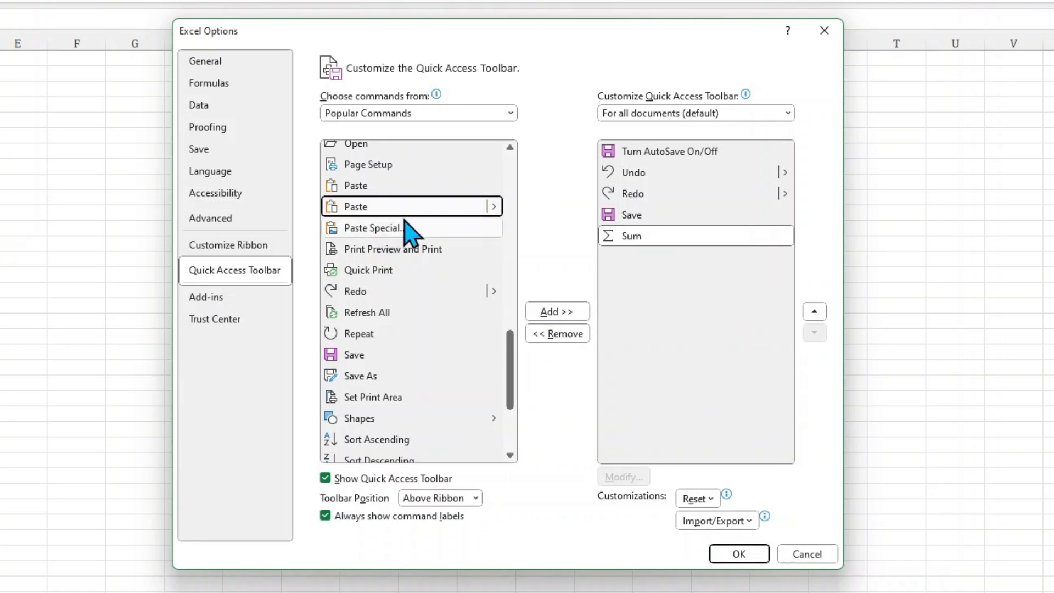
left_click(556, 311)
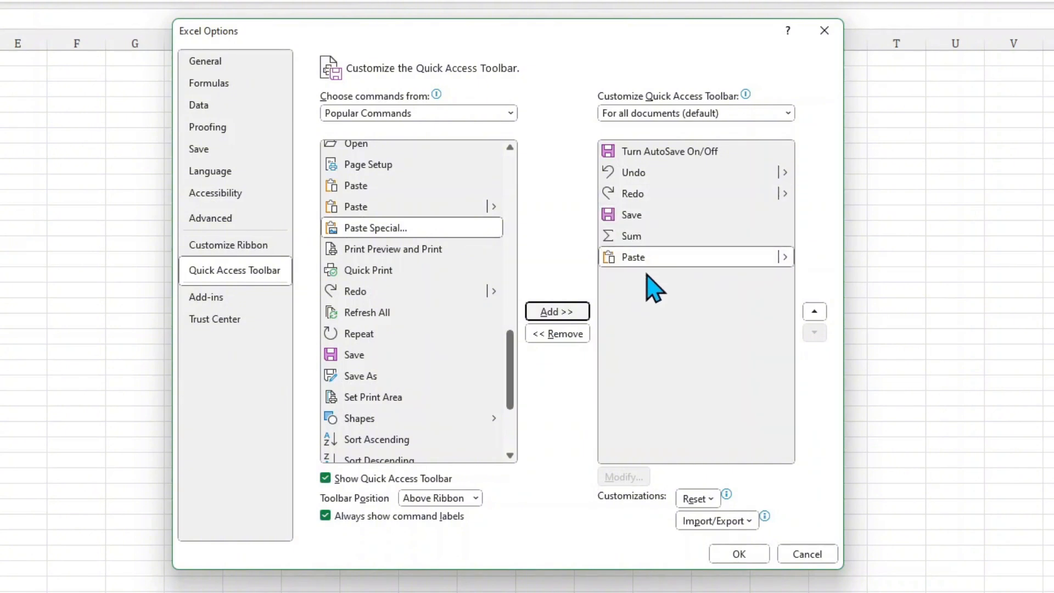
Move the Save command to the first position in the Quick Access Toolbar order.
left_click(633, 218)
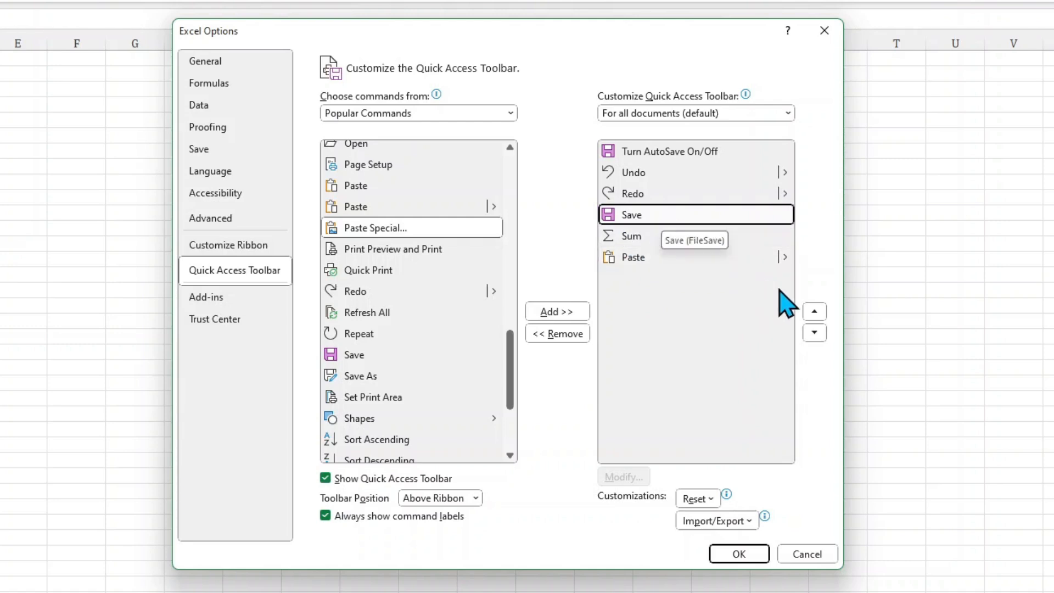
left_click(815, 311)
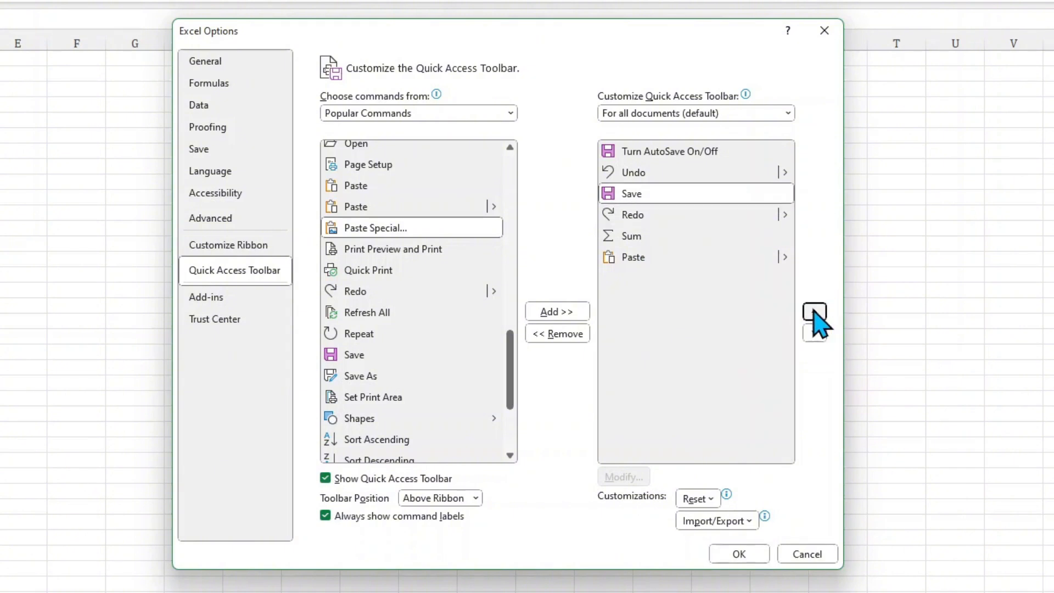
left_click(815, 311)
left_click(815, 332)
left_click(815, 333)
left_click(814, 312)
left_click(815, 311)
left_click(815, 311)
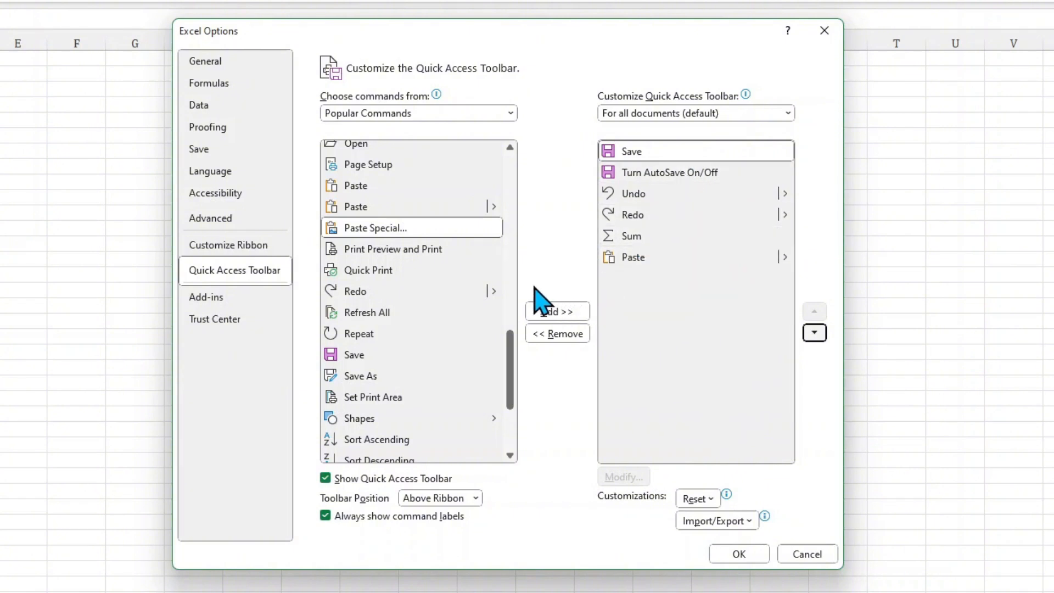
Insert a separator after Turn AutoSave On/Off in the Quick Access Toolbar list.
scroll(455, 316, "up", 11)
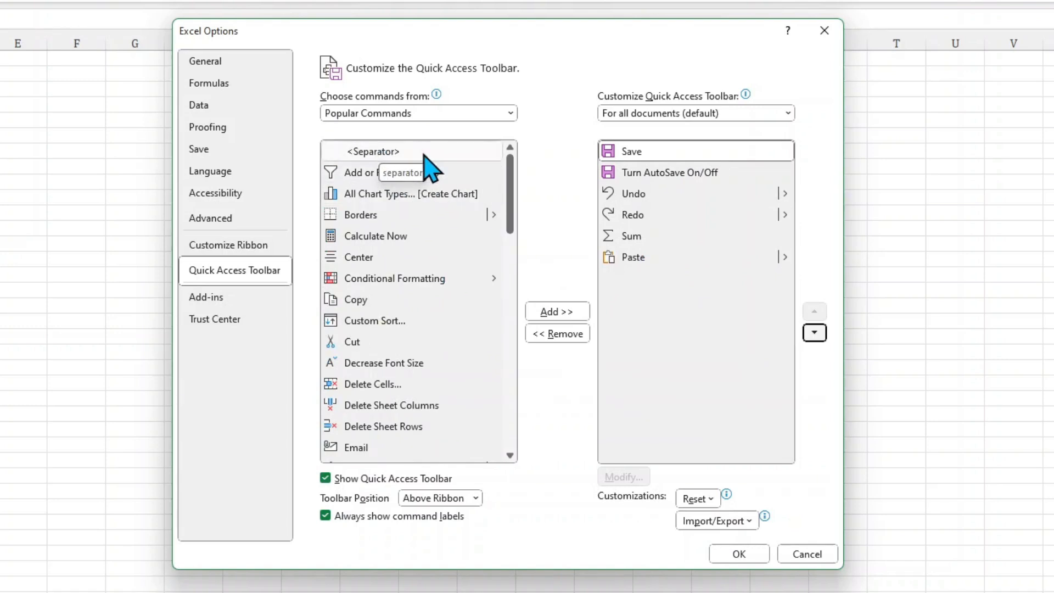
left_click(659, 159)
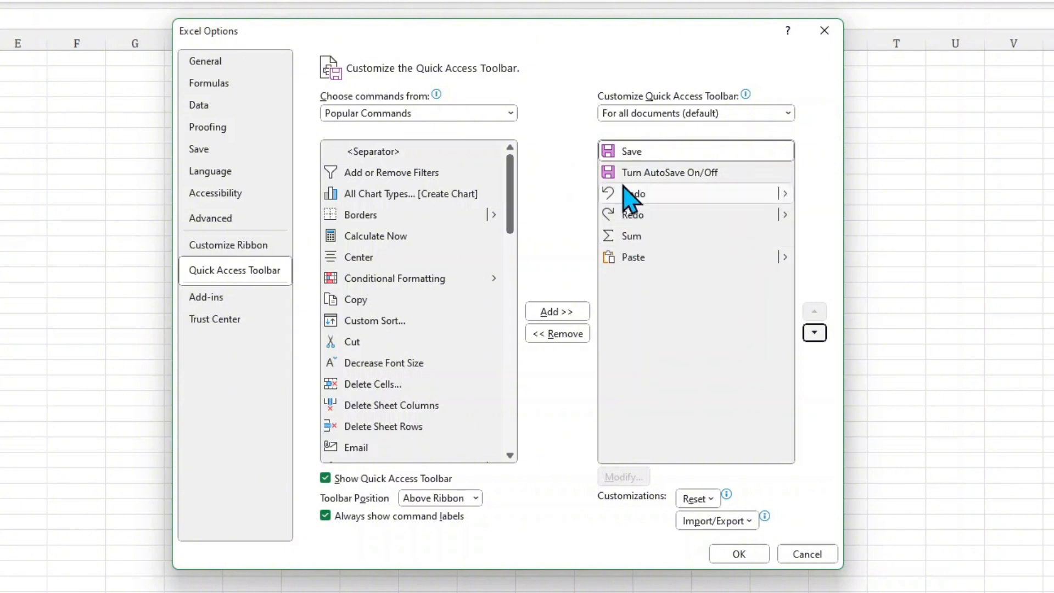
left_click(641, 175)
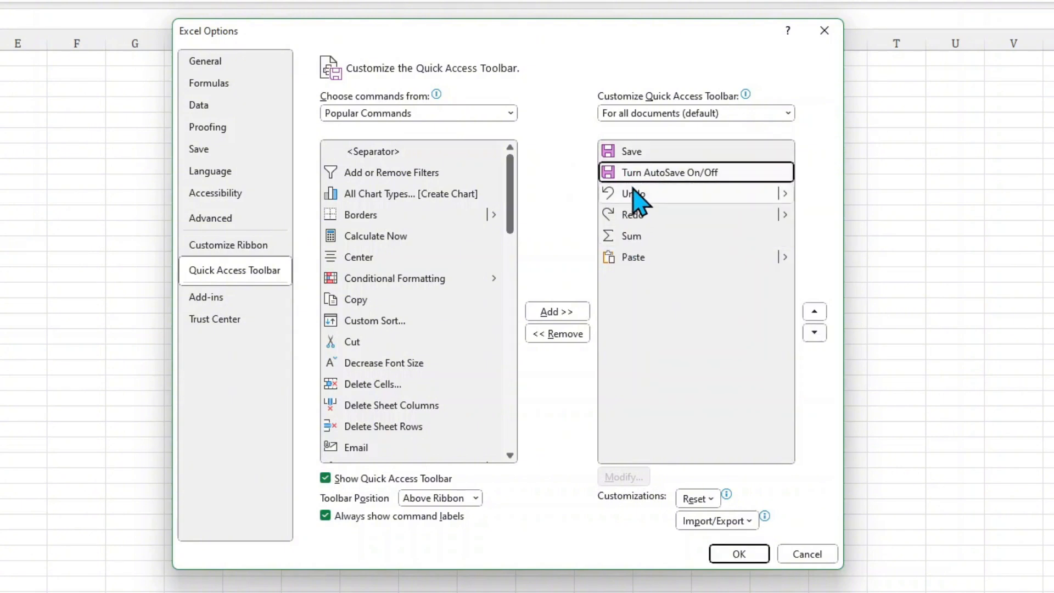
left_click(383, 154)
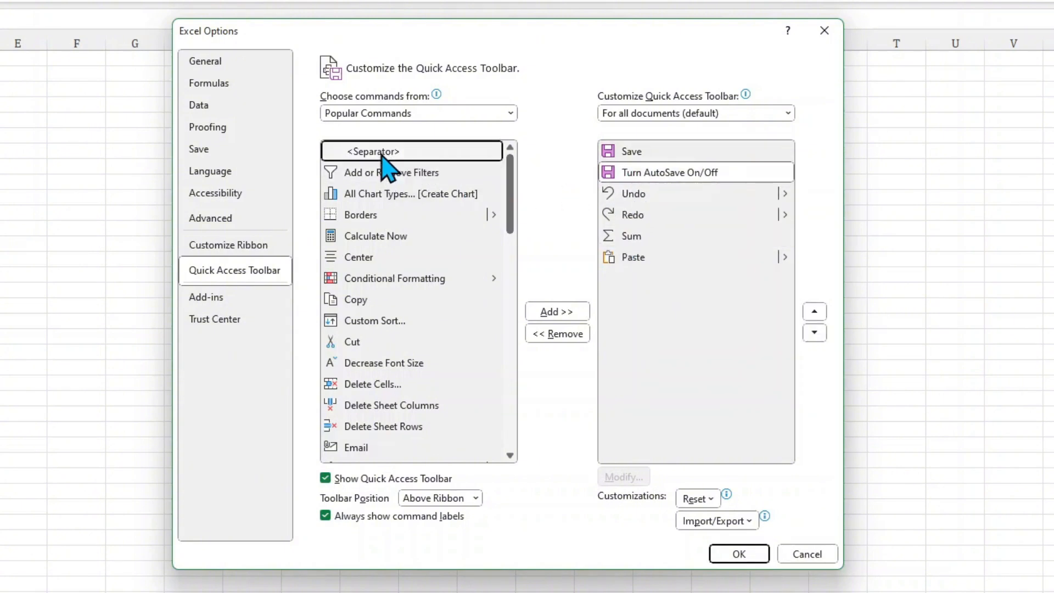
left_click(565, 317)
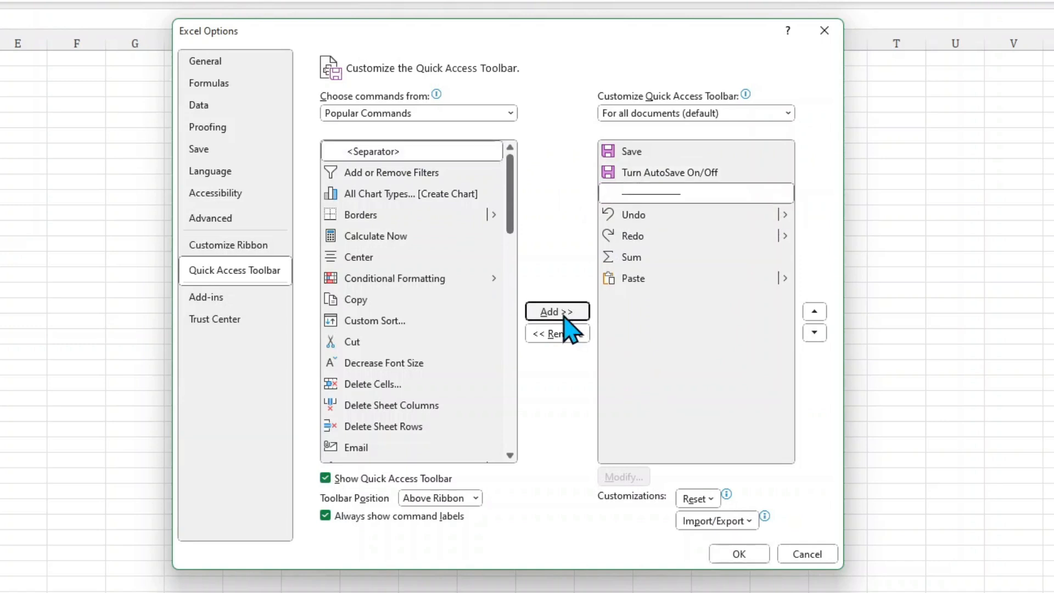
left_click(643, 194)
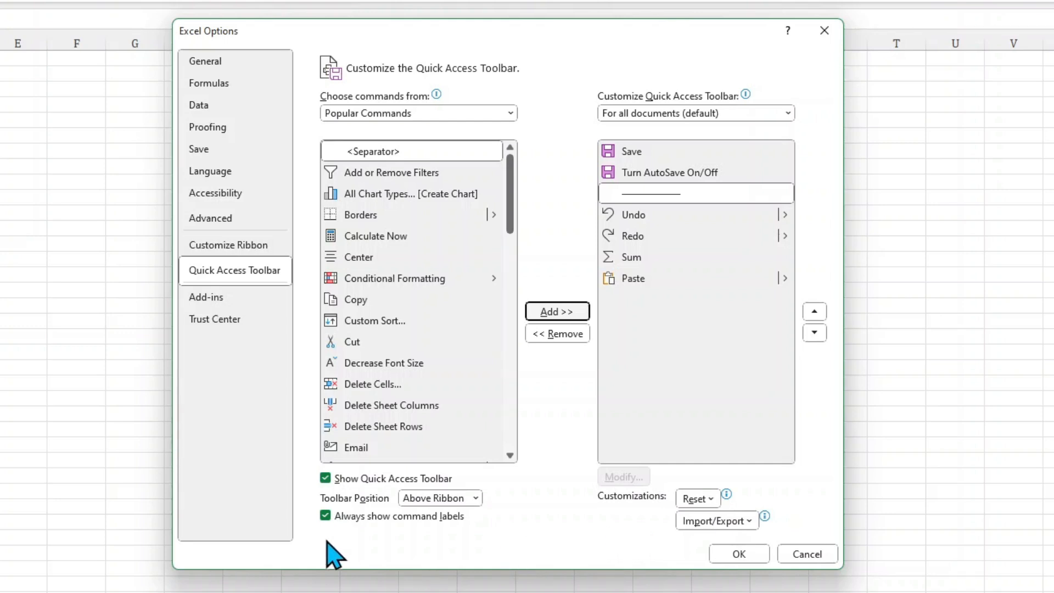
In the ribbon customization, hide the Review and Page Layout tabs and enable the Developer and Draw tabs.
left_click(228, 246)
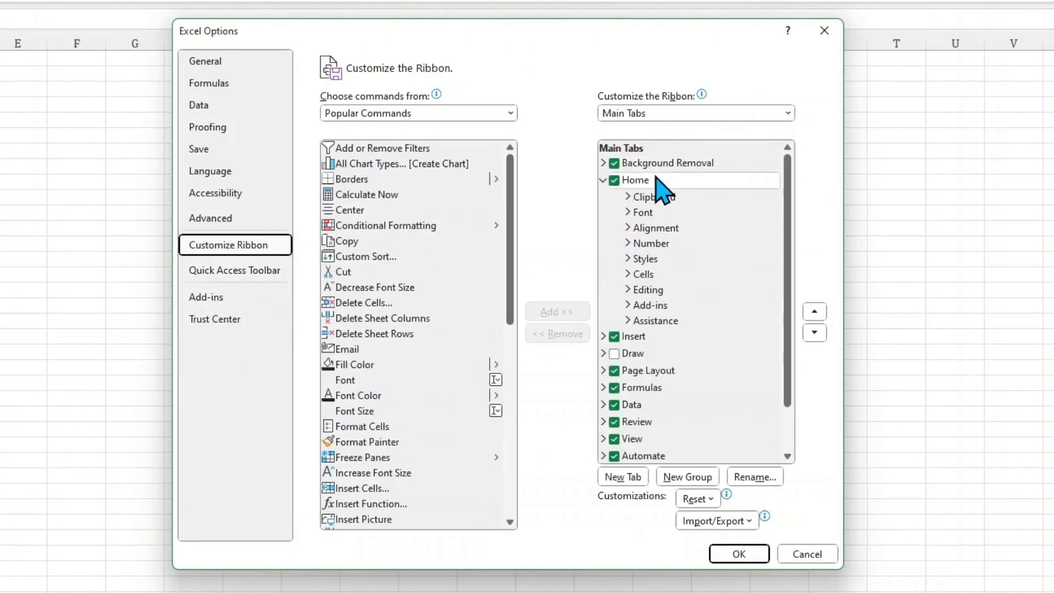
scroll(648, 294, "down", 1)
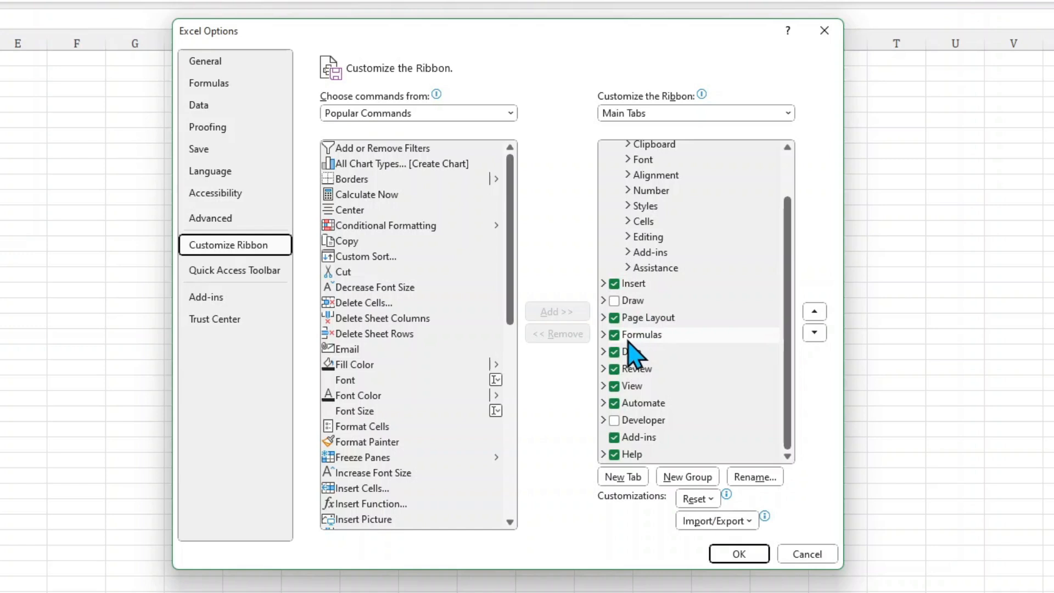
left_click(614, 369)
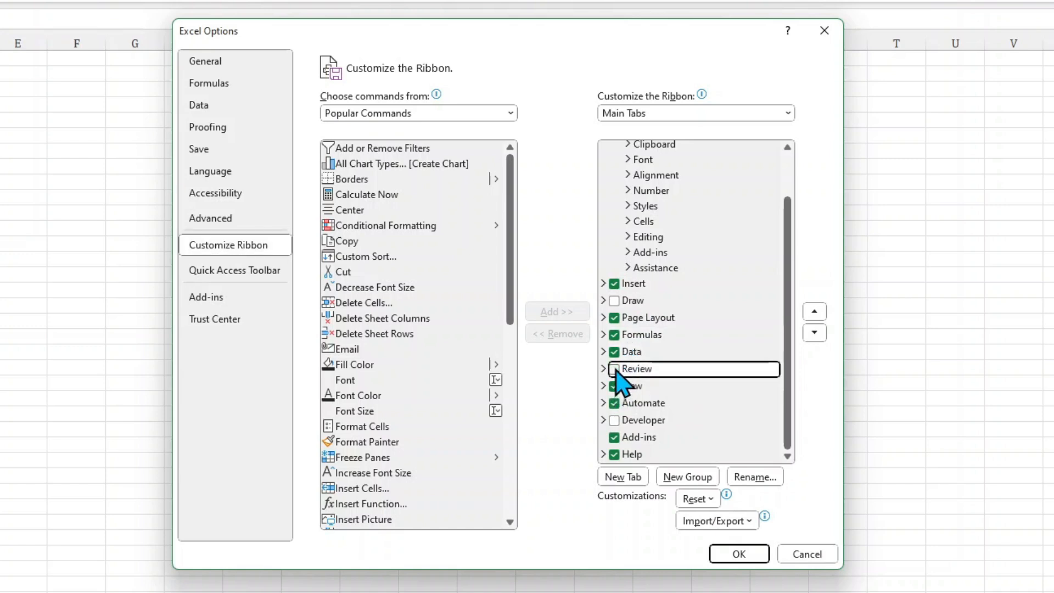
left_click(614, 318)
left_click(619, 421)
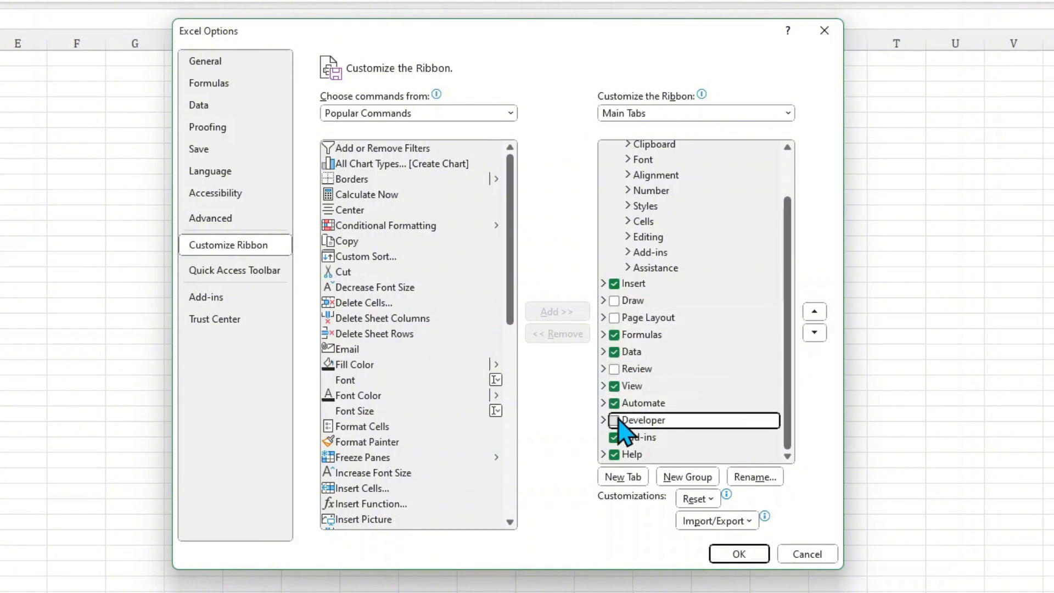
left_click(615, 302)
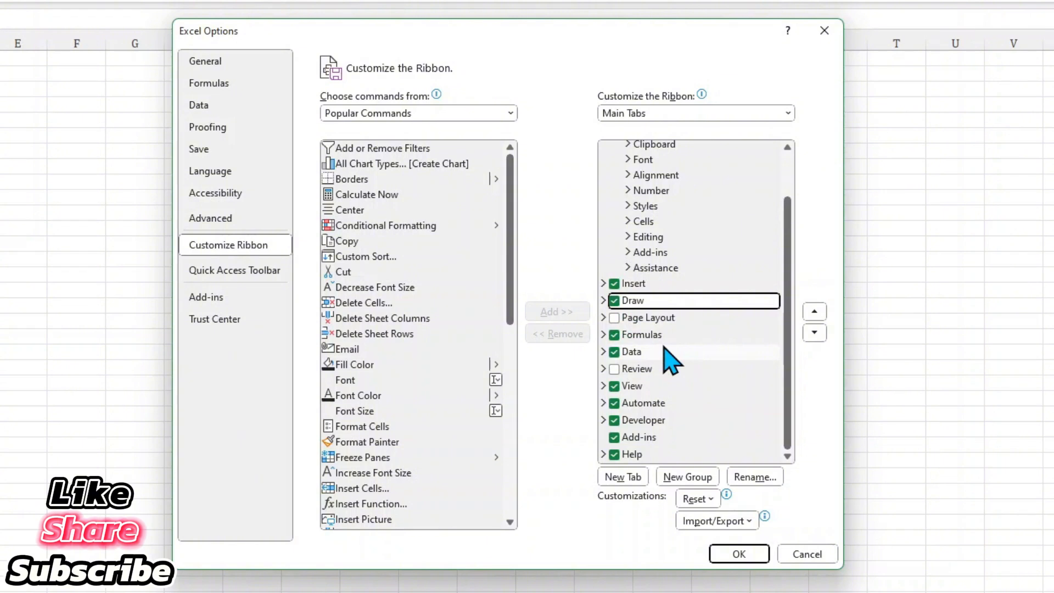
Create a new custom ribbon tab after Draw and rename it Quick.
left_click(622, 479)
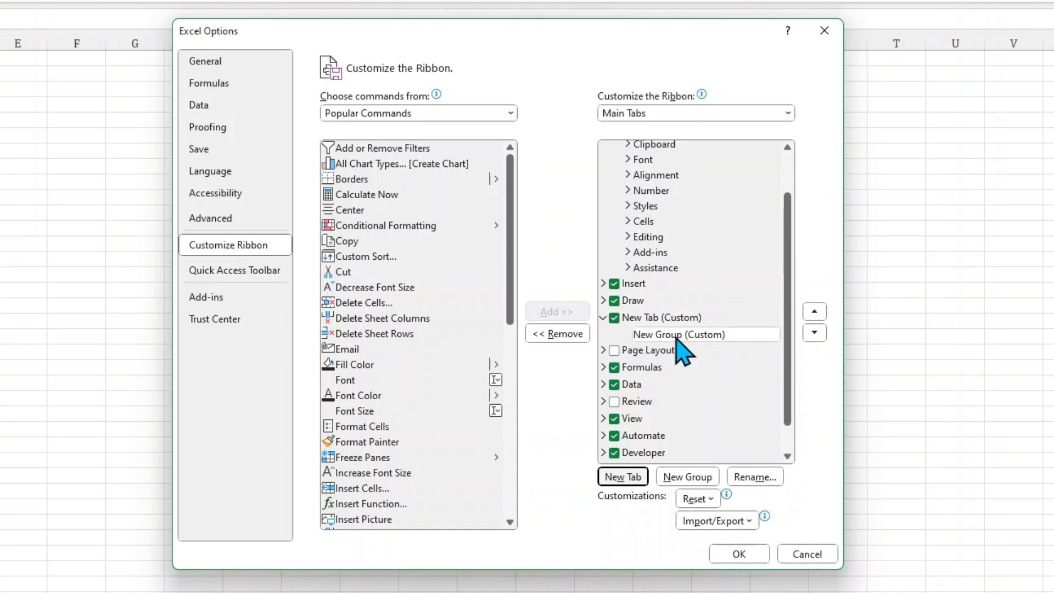
right_click(640, 320)
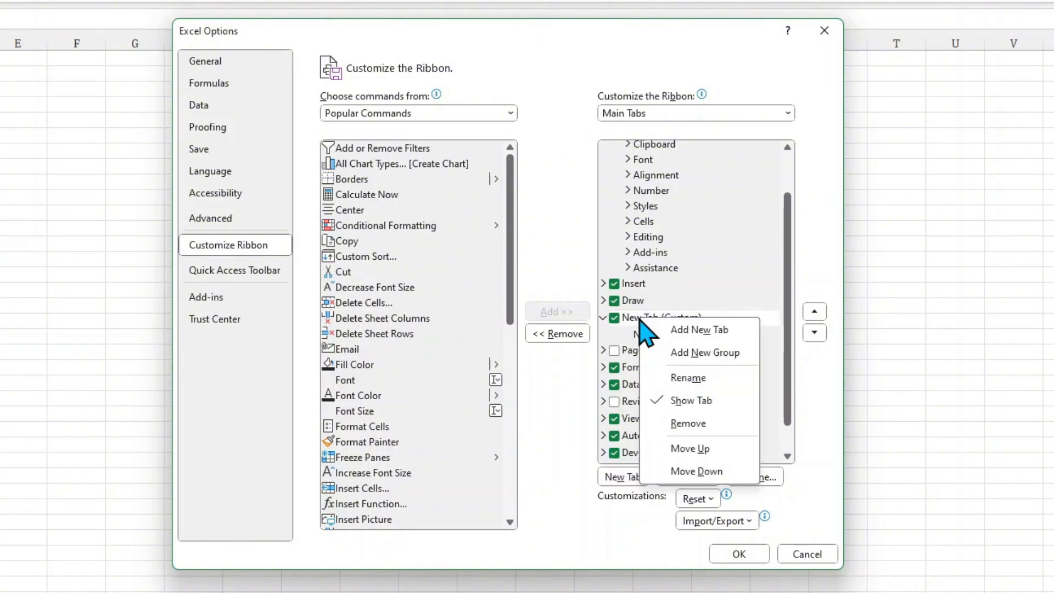
left_click(642, 321)
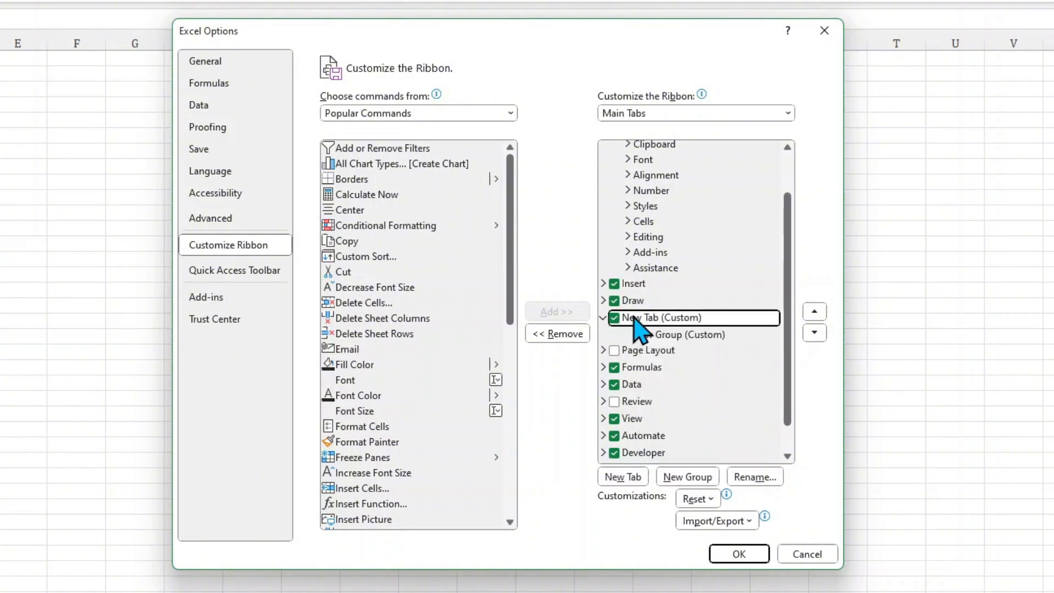
left_click(756, 477)
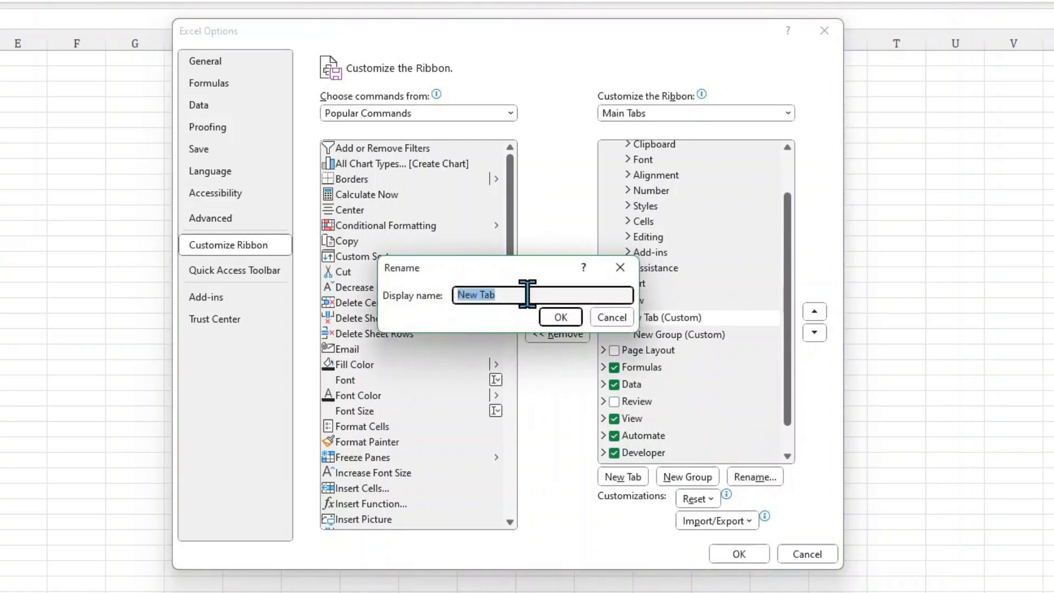
type("W")
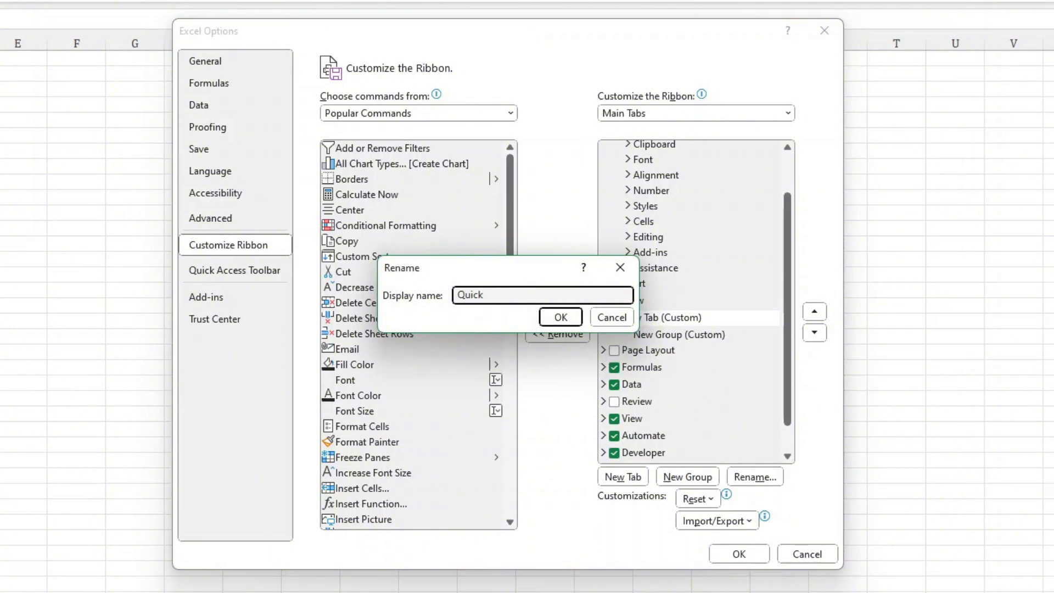
left_click(561, 316)
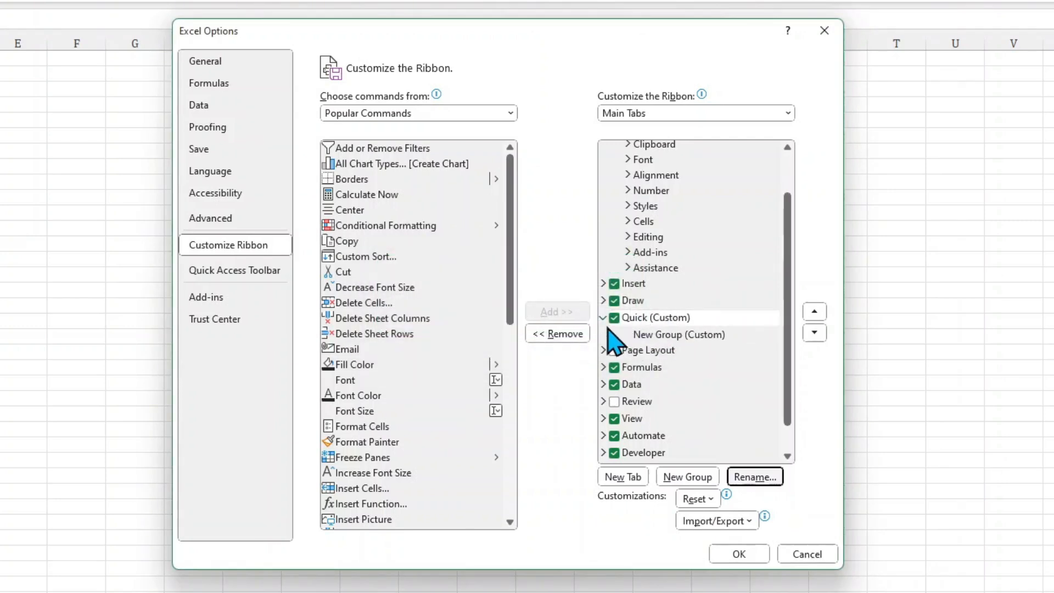
Rename the new group under the Quick tab as Man U.
right_click(661, 338)
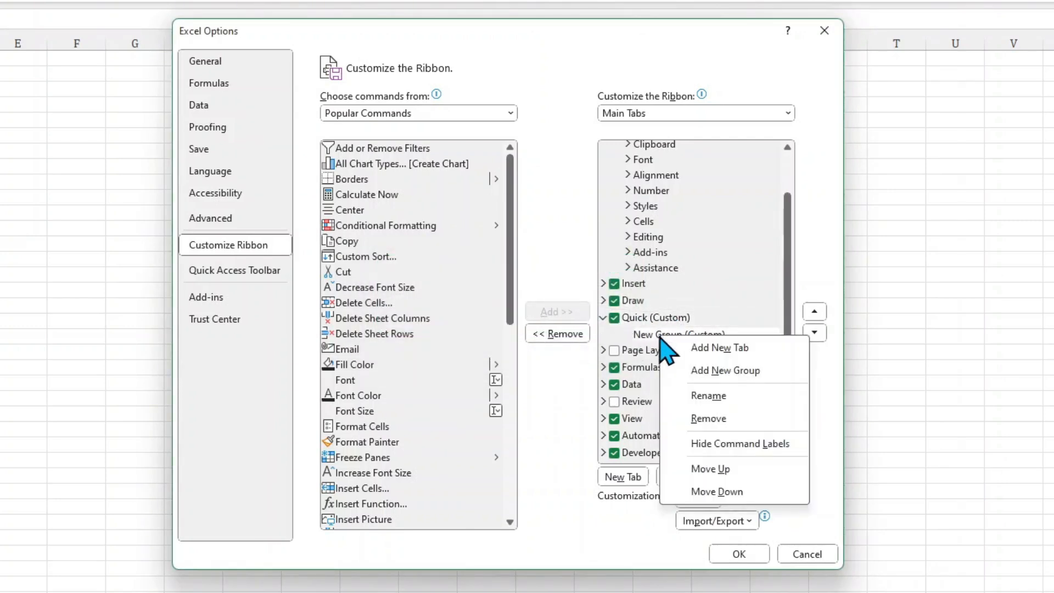
left_click(709, 396)
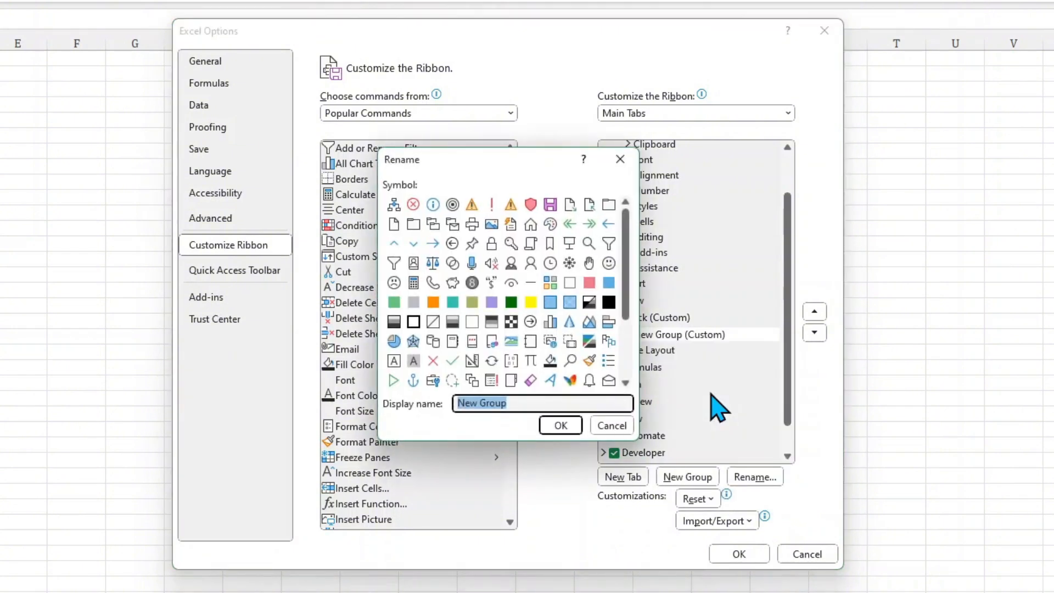
type("Man U")
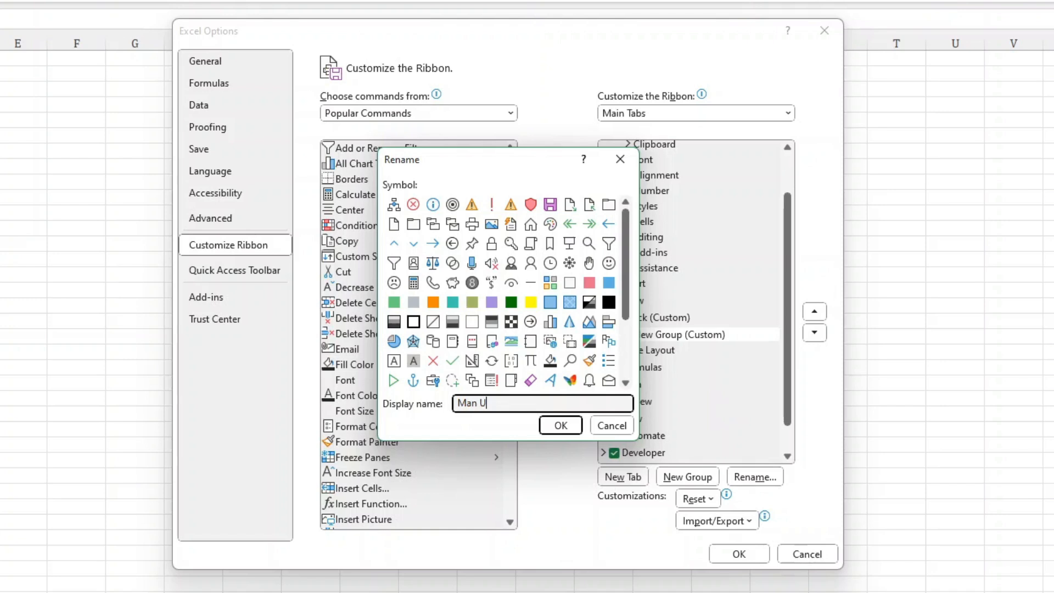
left_click(566, 426)
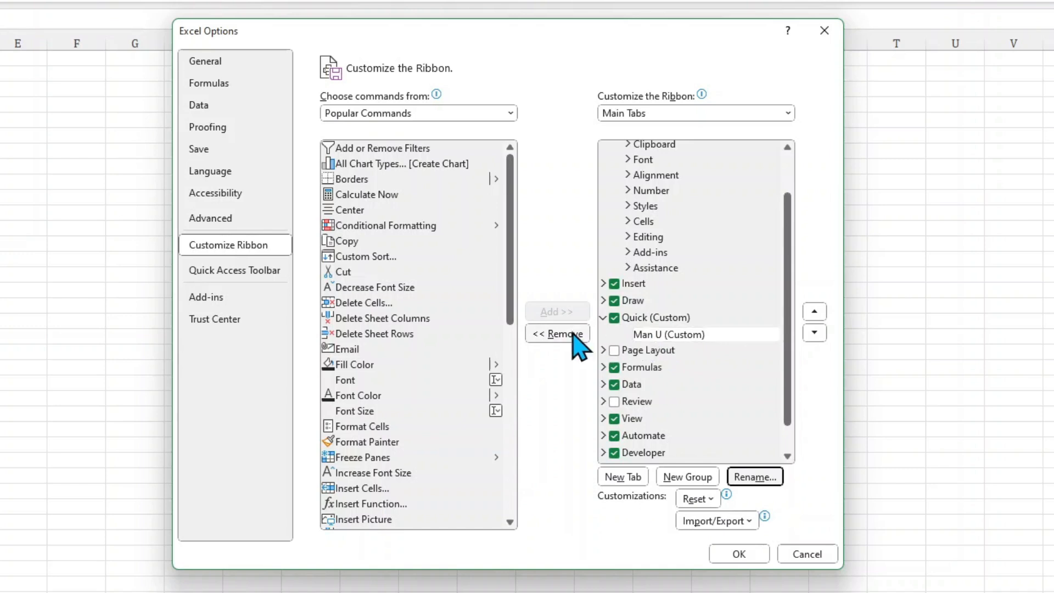
Add the All Chart Types and Sum commands to the Man U group.
left_click(350, 163)
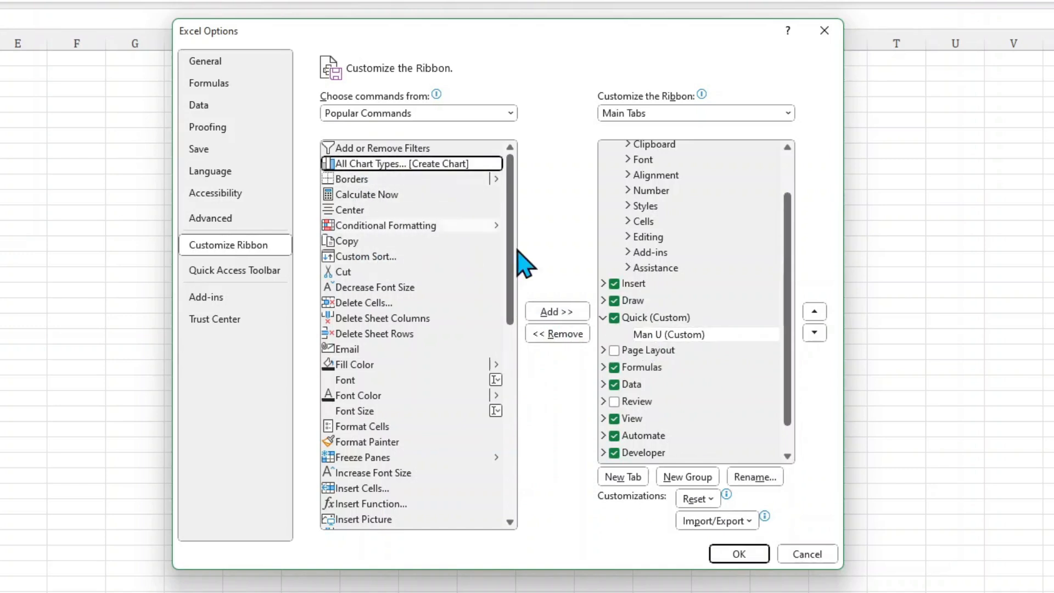
left_click(565, 313)
scroll(374, 329, "down", 9)
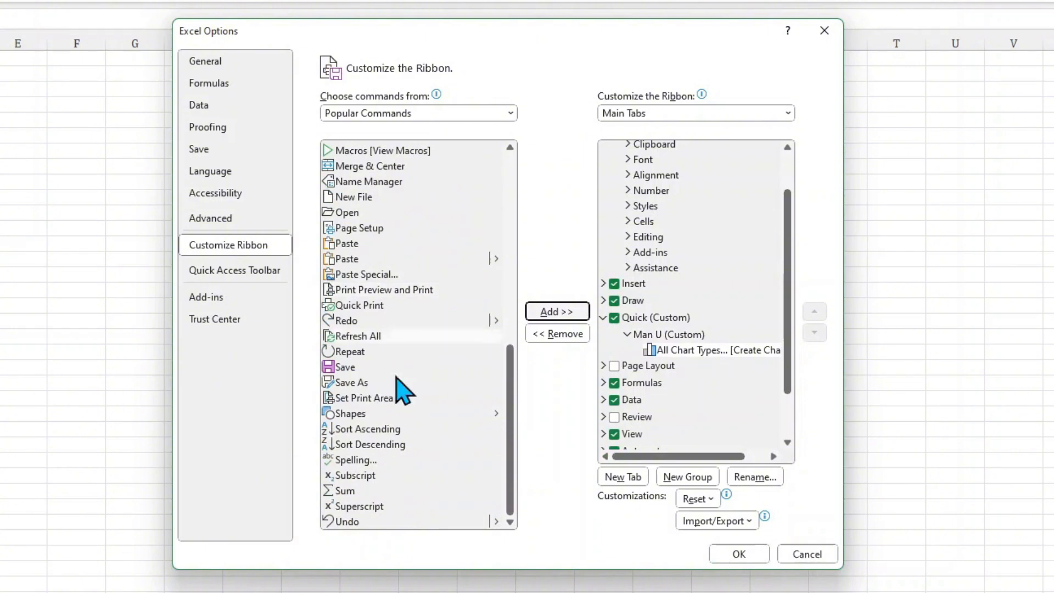
left_click(357, 492)
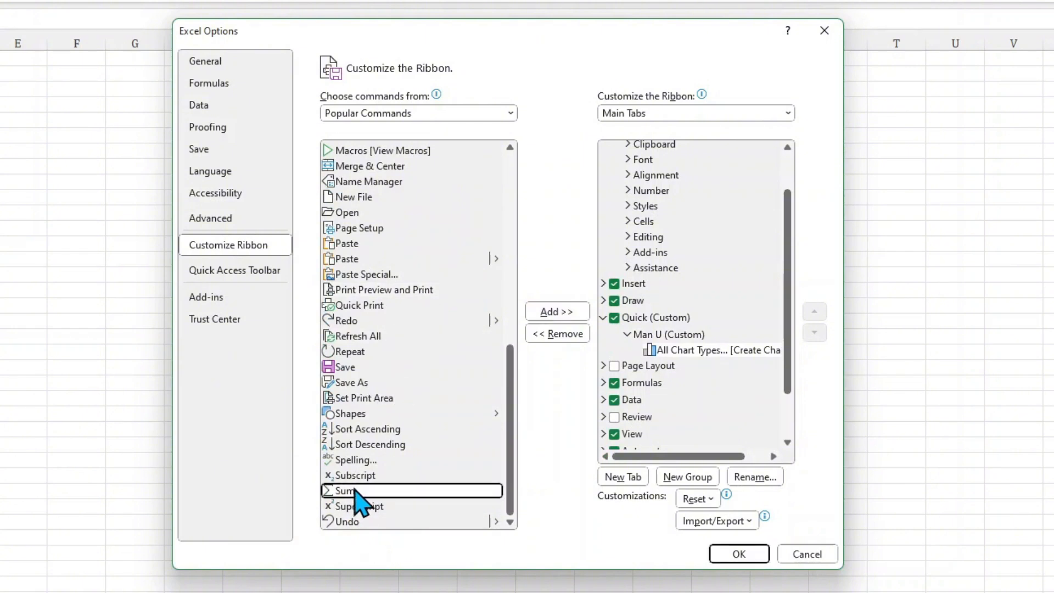
left_click(554, 312)
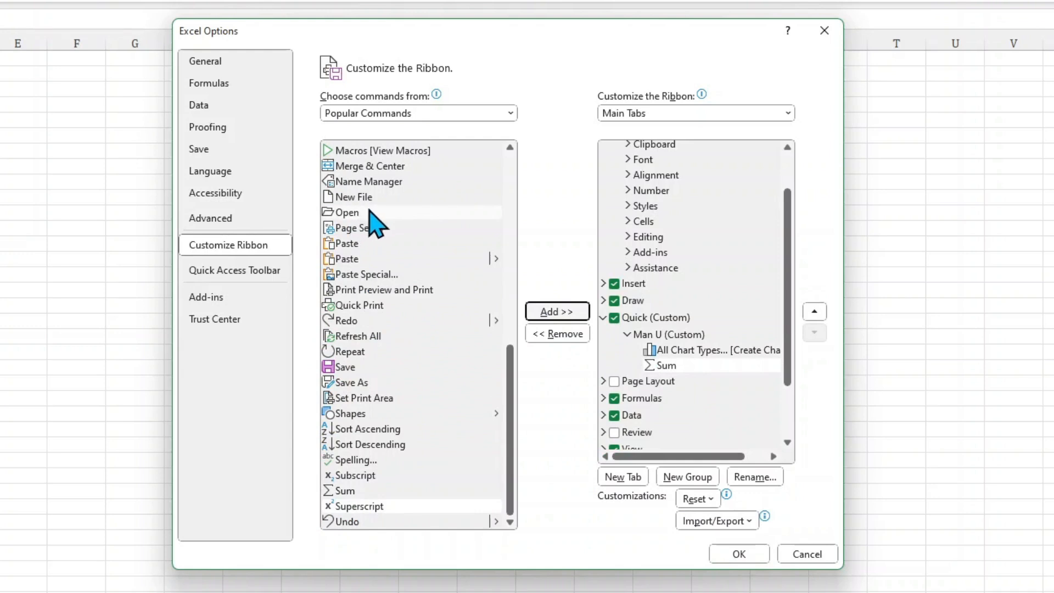
Add the Subscript, Superscript and Freeze Panes commands to the Man U group.
left_click(362, 476)
left_click(585, 312)
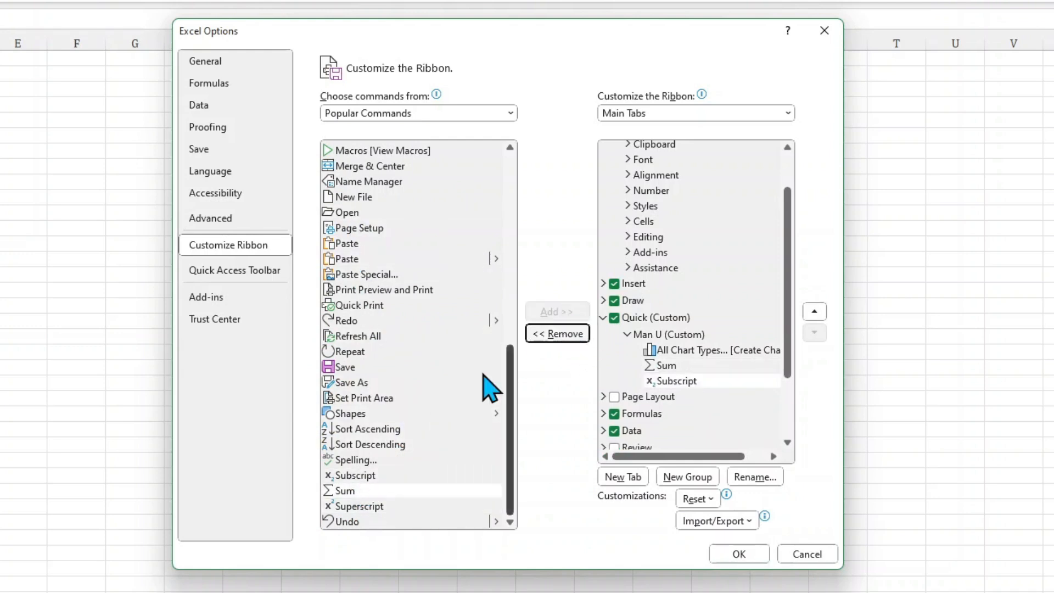
left_click(361, 506)
left_click(556, 312)
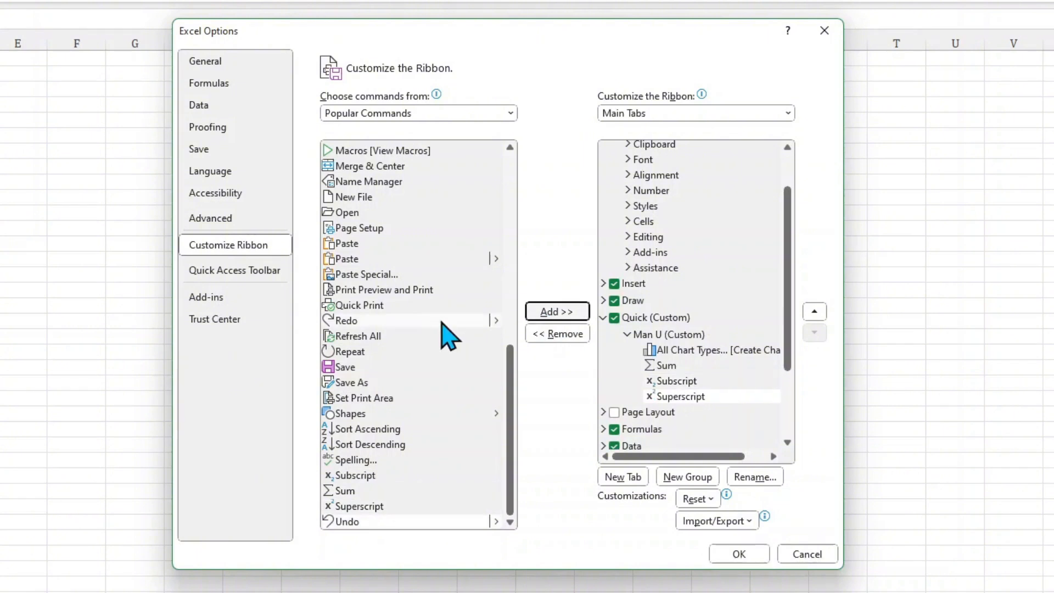
scroll(409, 275, "up", 8)
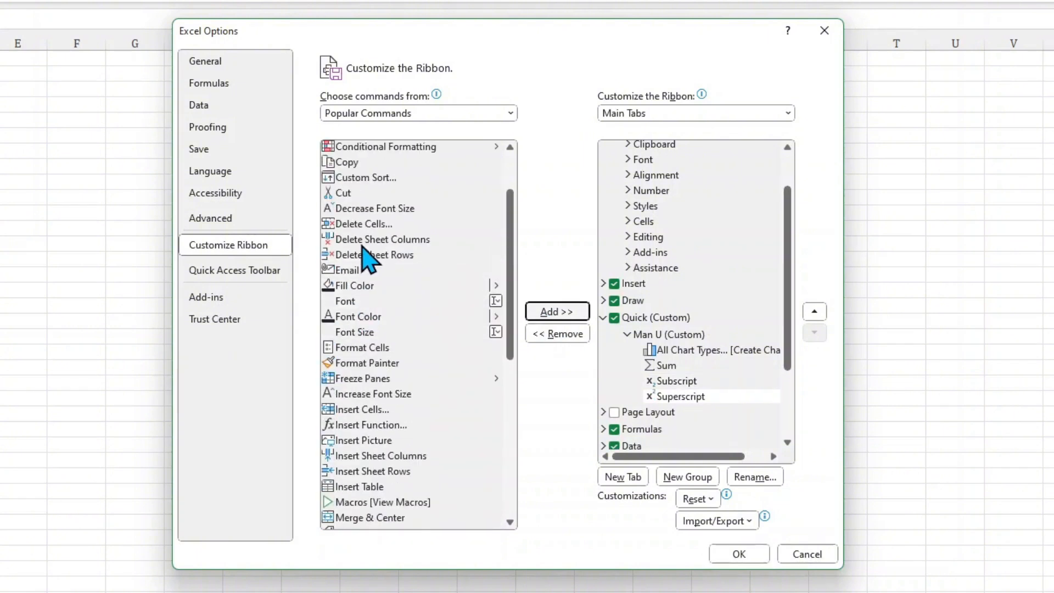
left_click(379, 380)
left_click(557, 312)
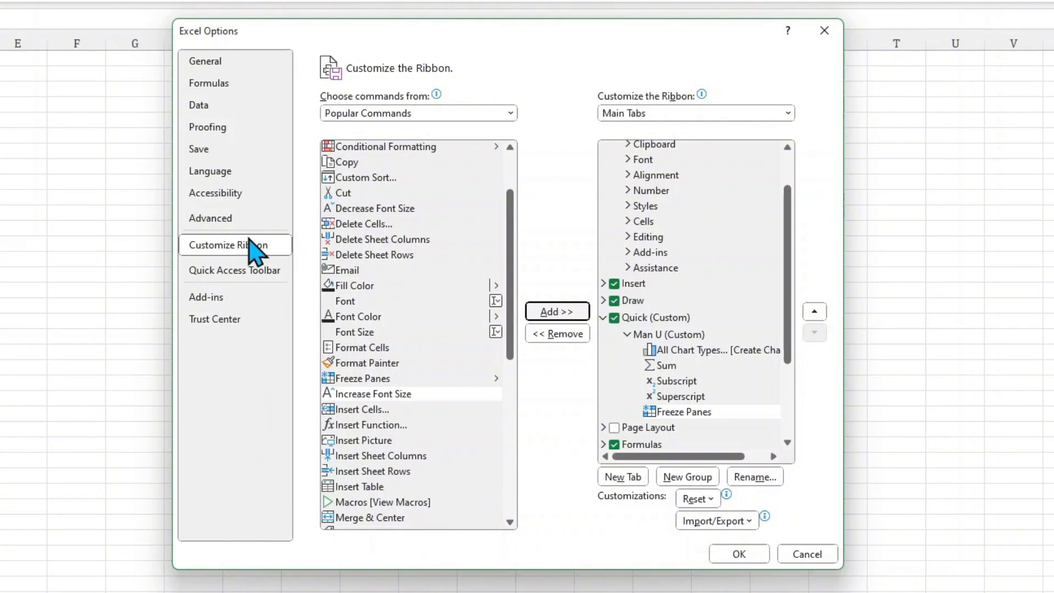
In the general options, set the default font for new workbooks to Times New Roman, size 12.
left_click(211, 61)
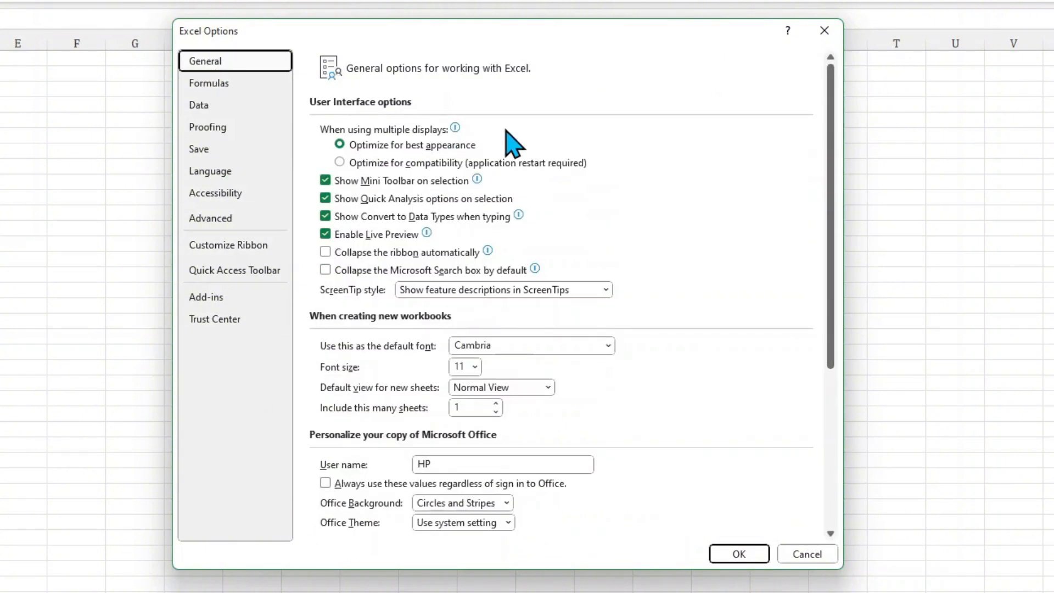
left_click(608, 346)
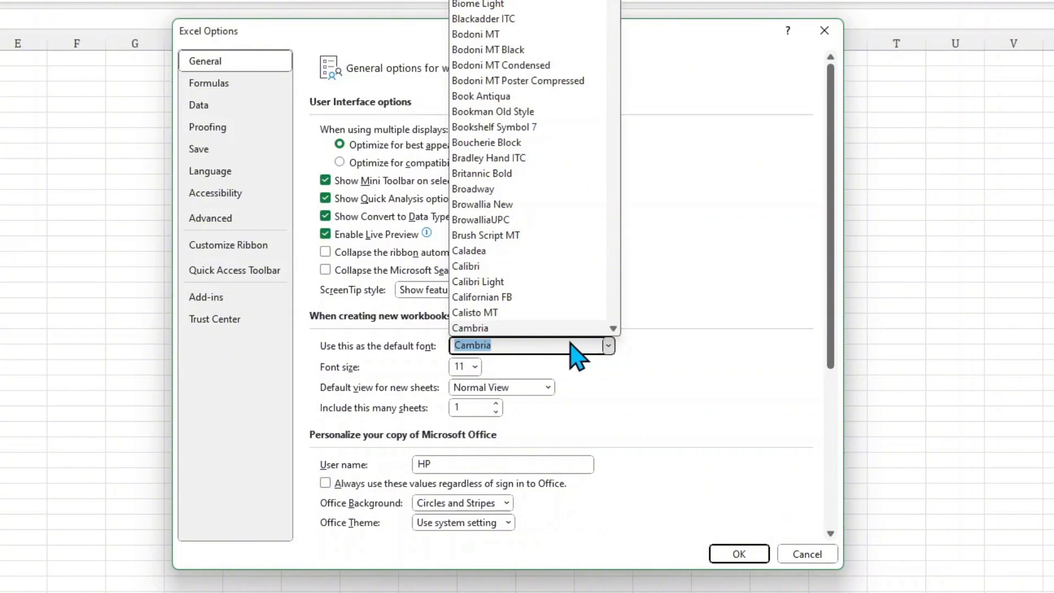
left_click(609, 346)
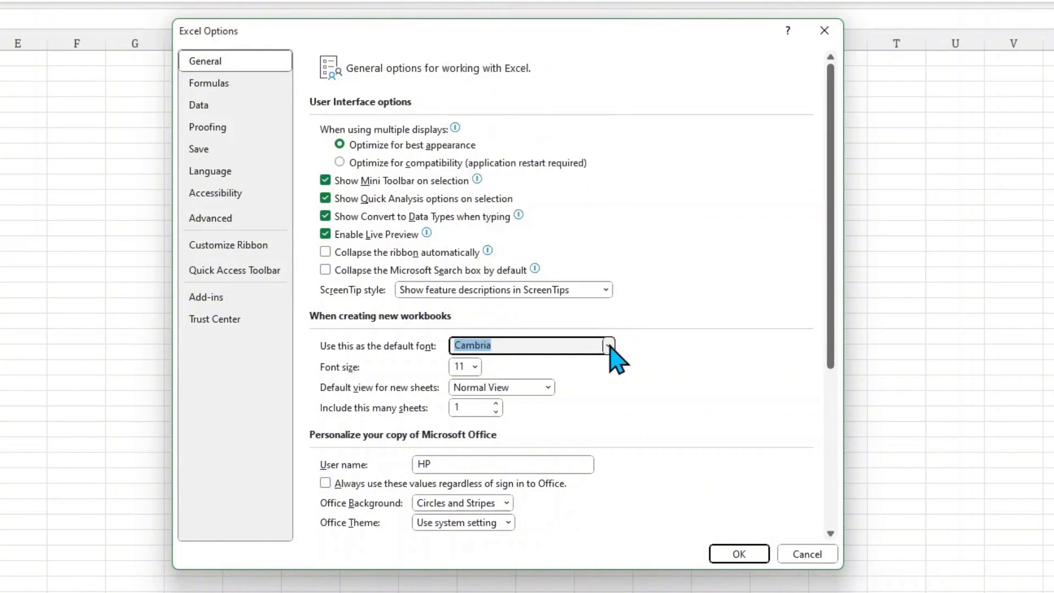
left_click(608, 346)
type("ti")
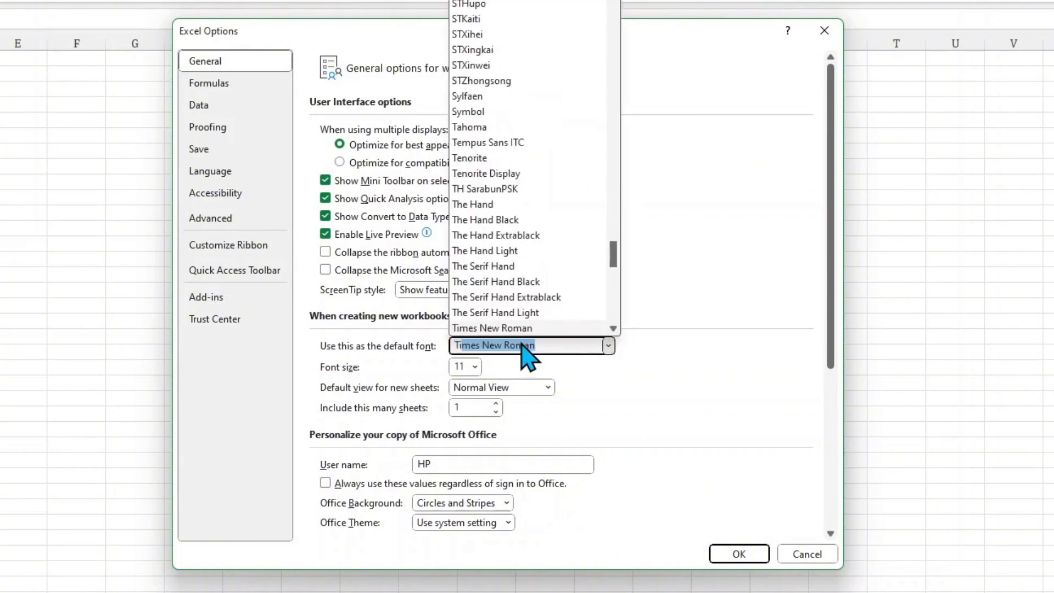
key("Return")
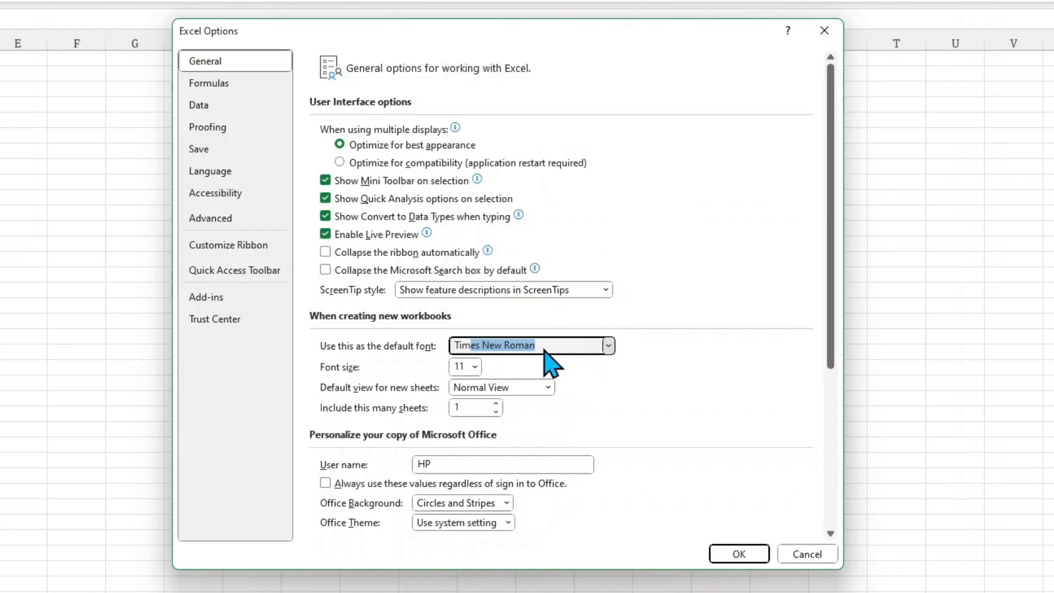
left_click(476, 366)
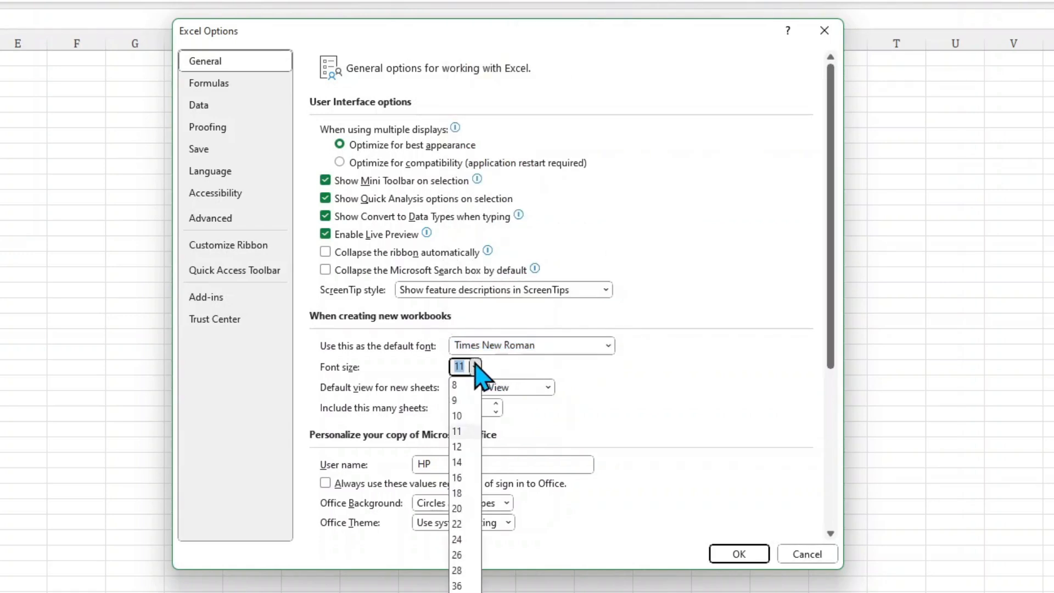
left_click(459, 448)
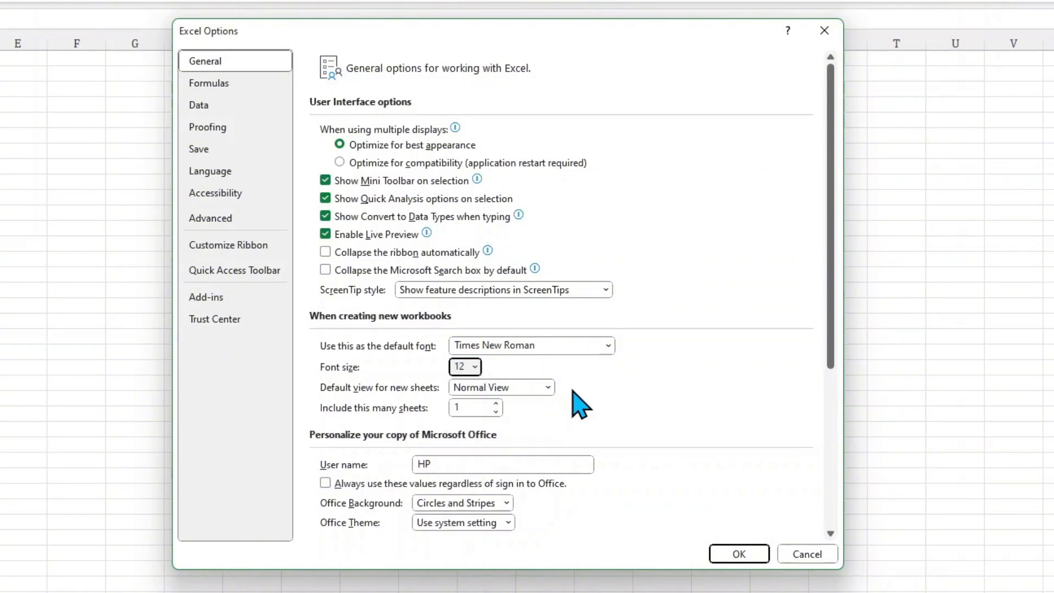
Set the Office theme to Dark Gray, apply the options and dismiss the restart notice.
scroll(580, 405, "down", 3)
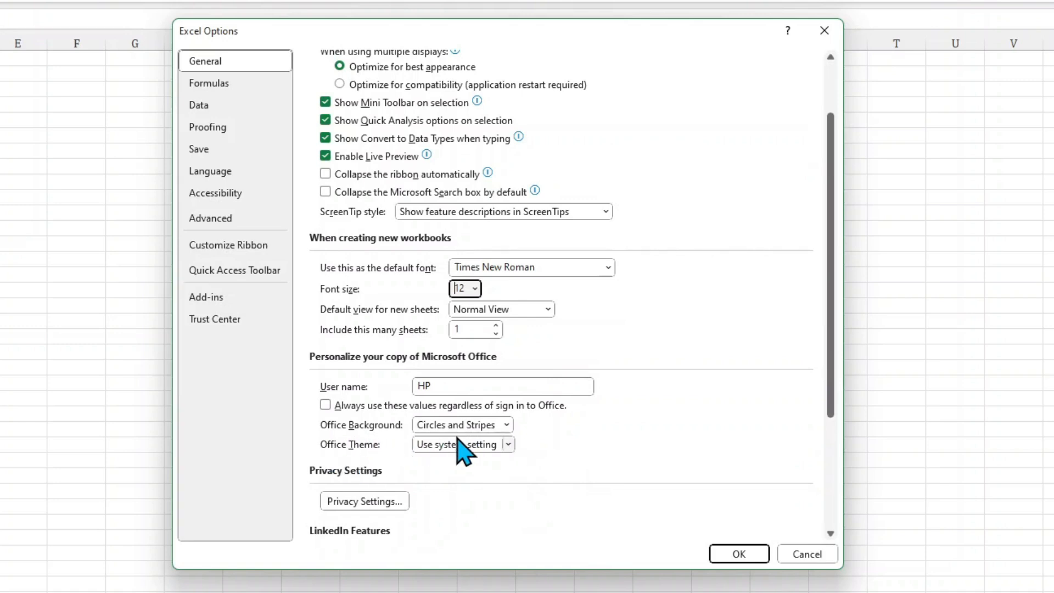
left_click(510, 445)
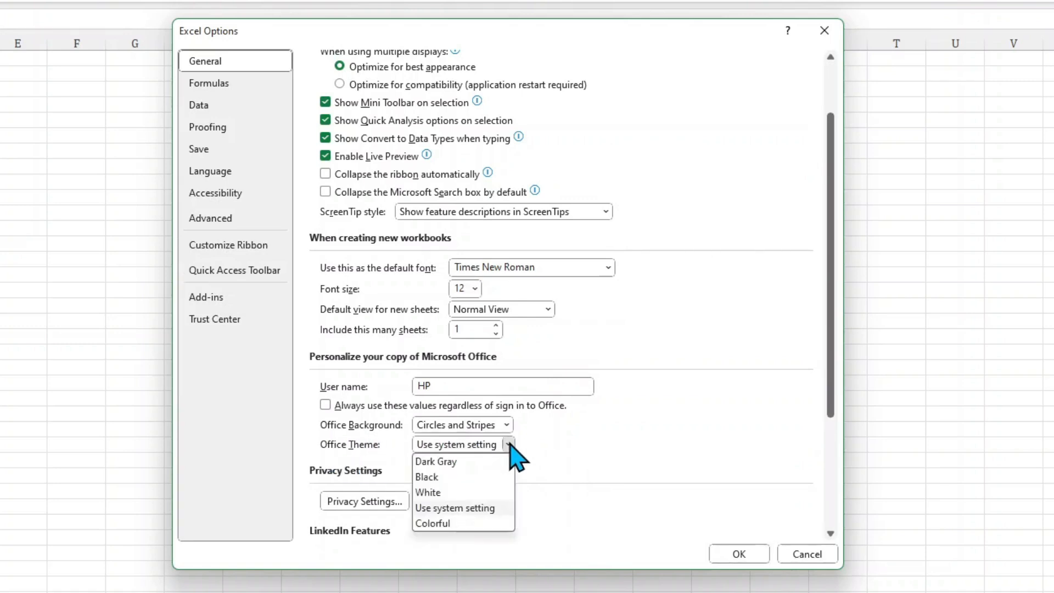
left_click(472, 475)
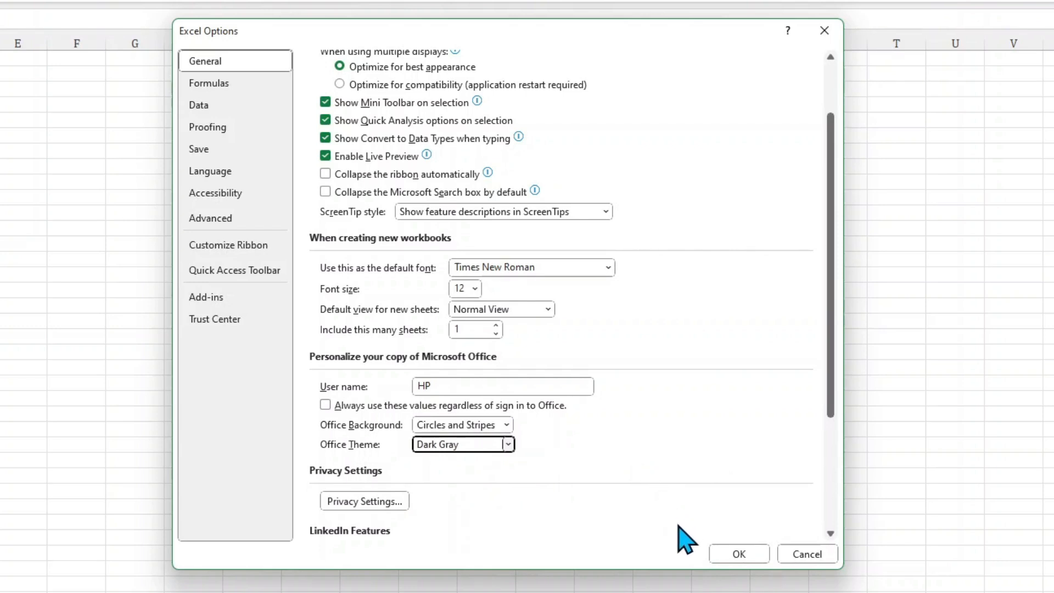
left_click(739, 554)
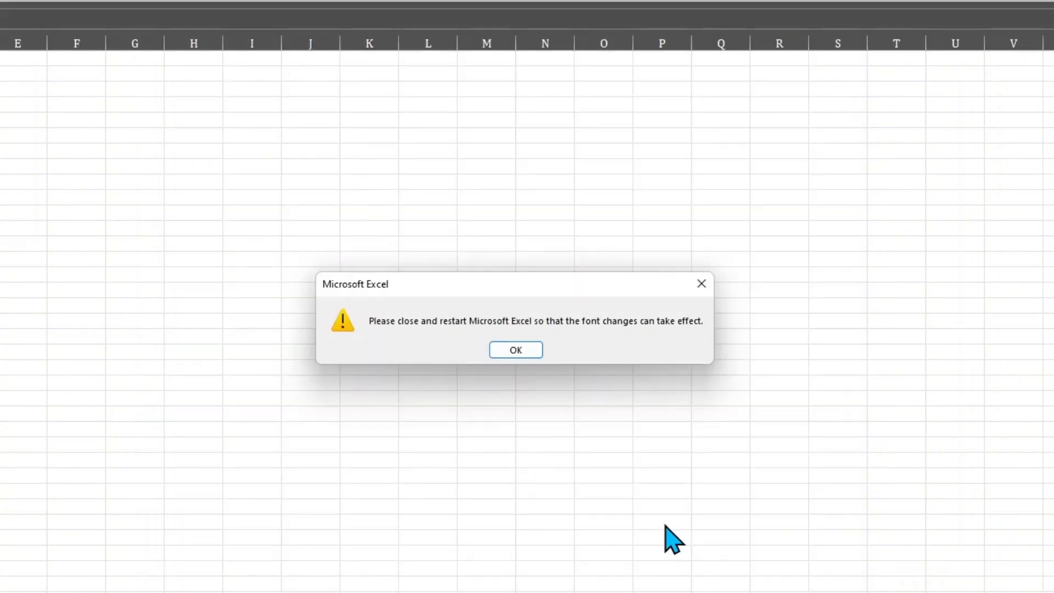
left_click(515, 350)
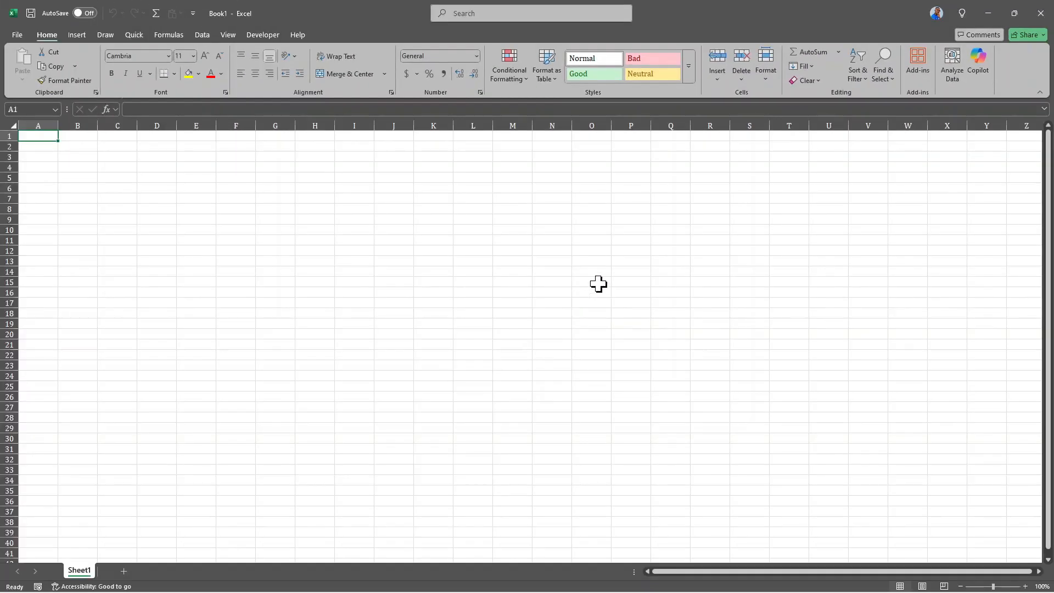
Close and restart Excel with a blank workbook, and check the commands on the custom Quick tab.
left_click(1049, 14)
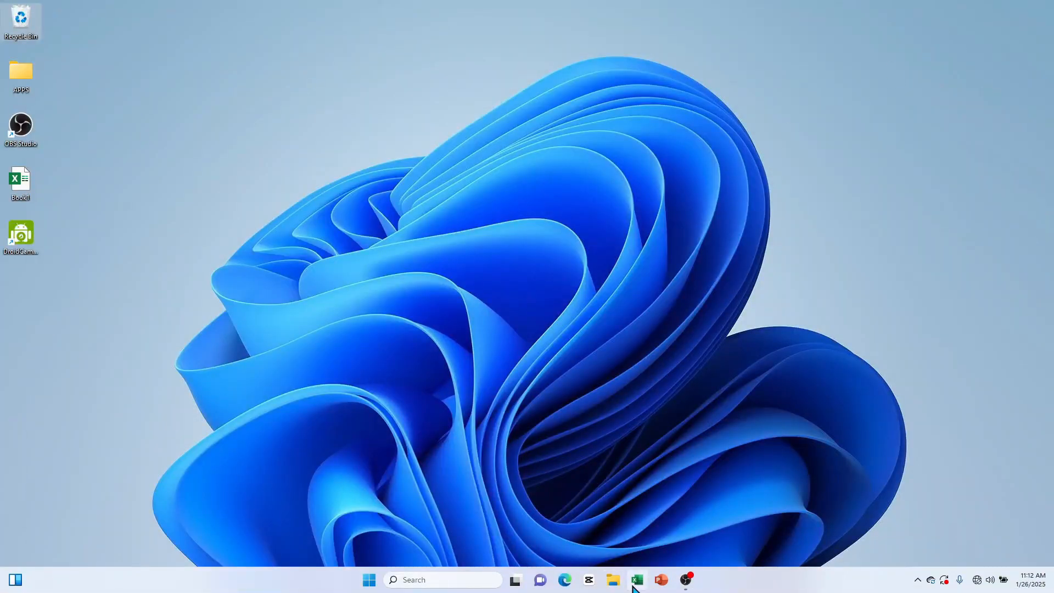
left_click(635, 586)
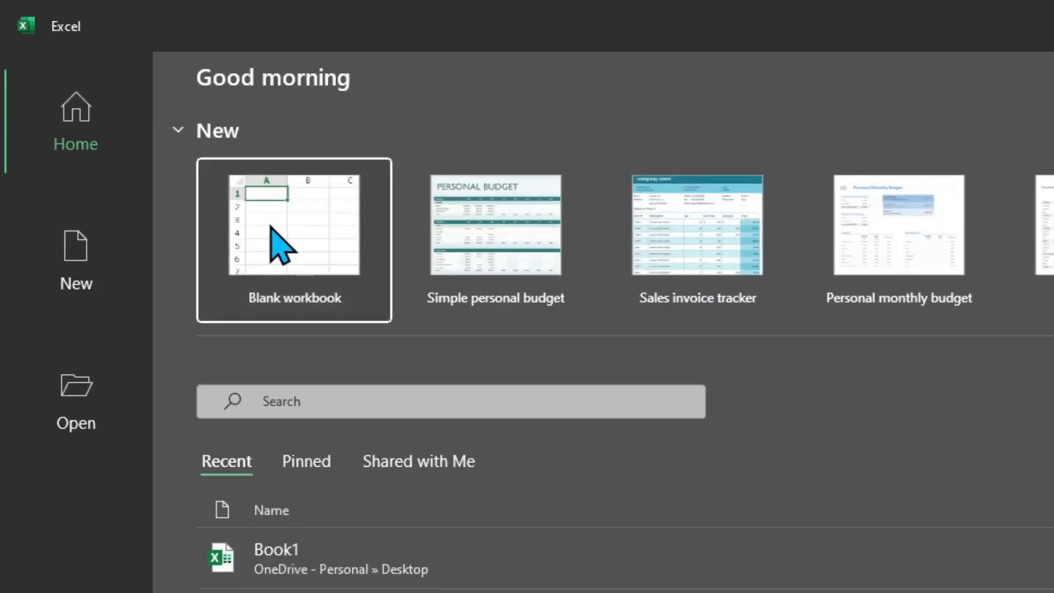
left_click(131, 128)
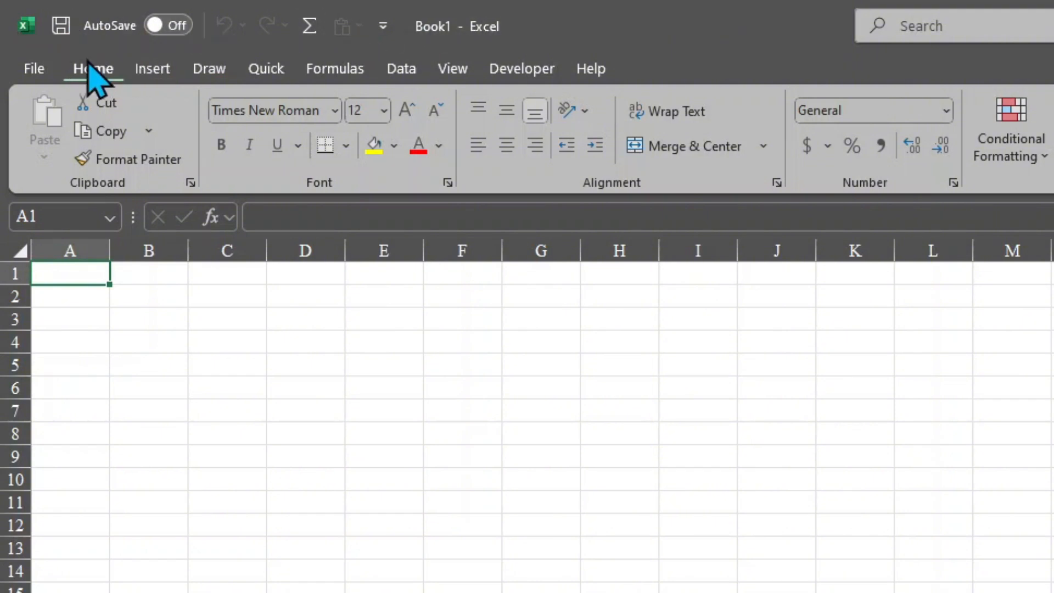
left_click(267, 69)
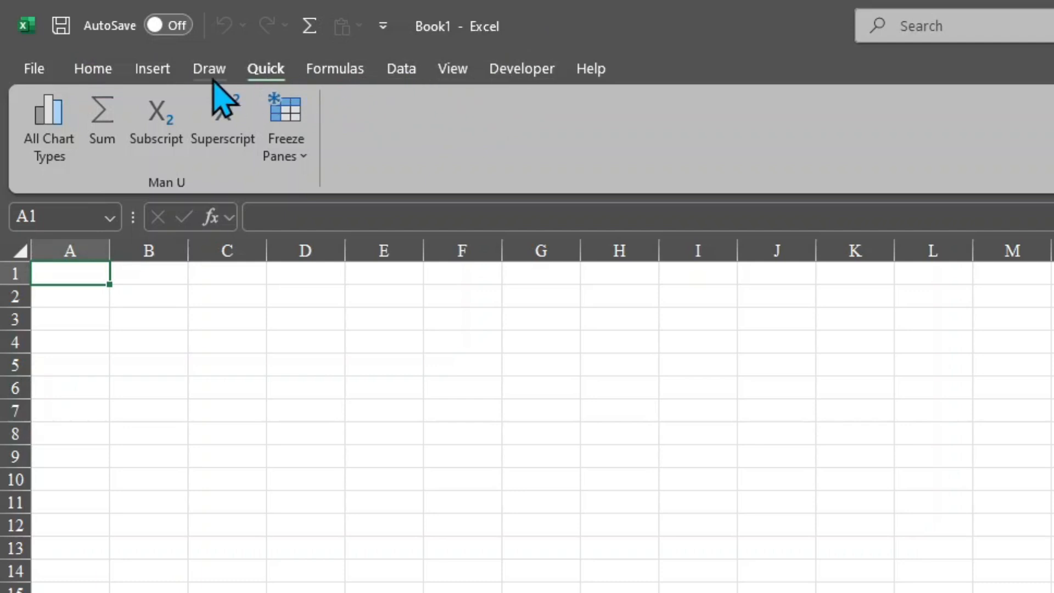
left_click(88, 73)
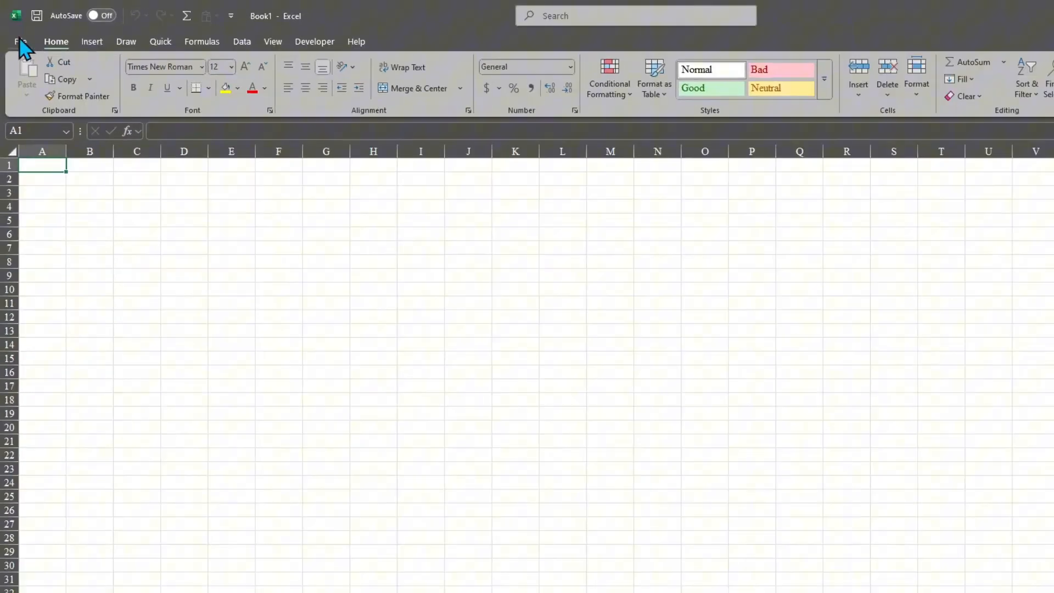
View the general settings in Excel Options and close them without changes.
left_click(34, 69)
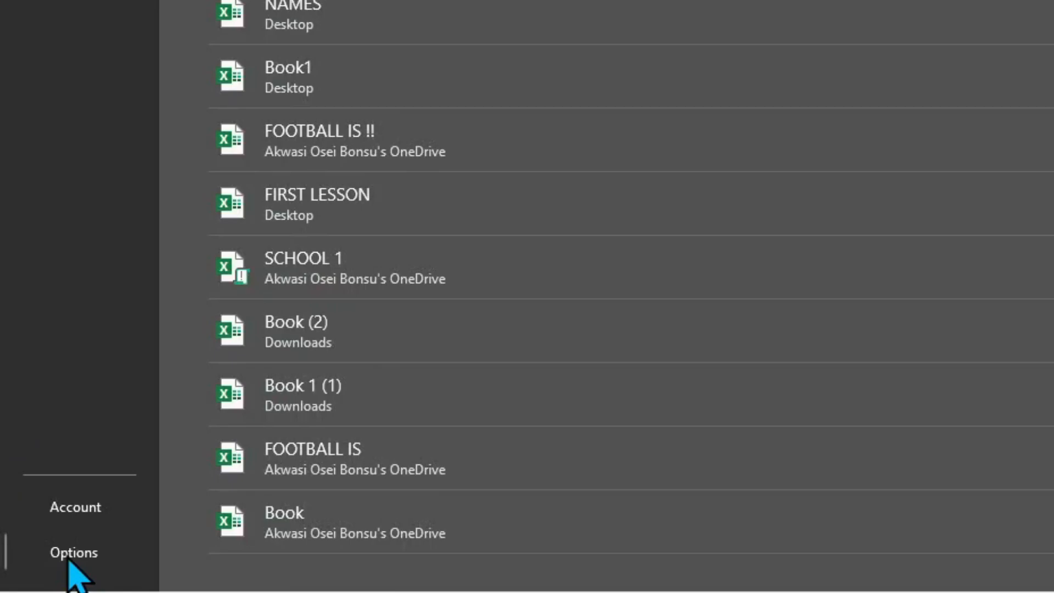
left_click(69, 557)
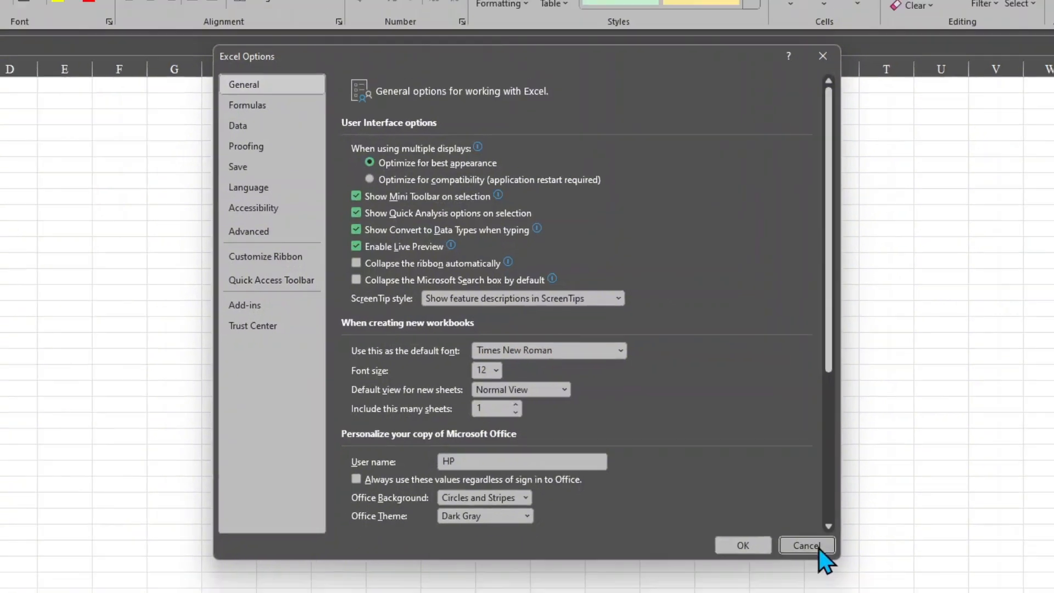
left_click(826, 565)
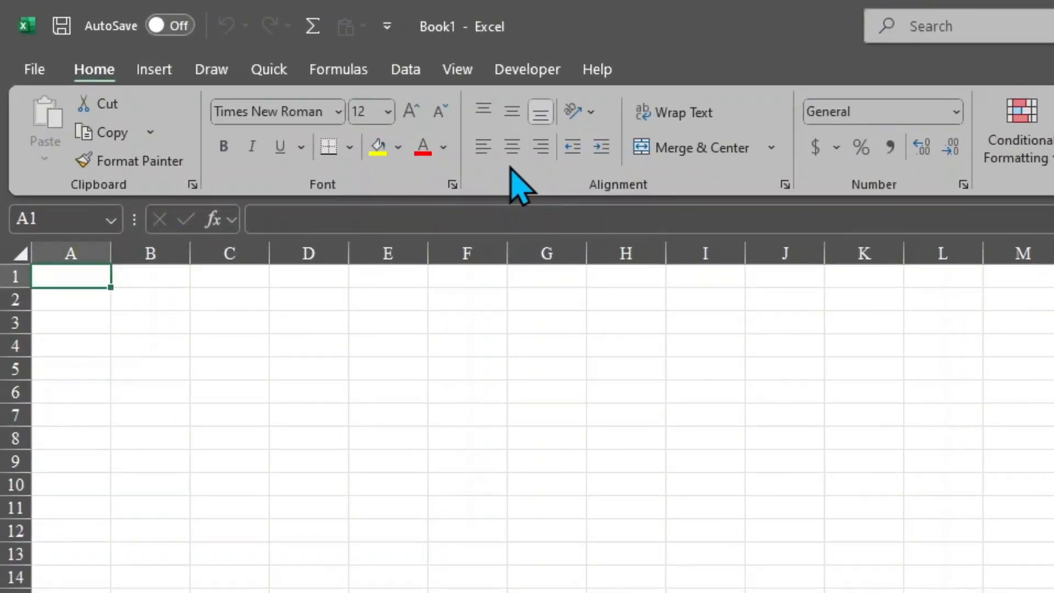
View the ribbon customization settings, opened directly from the ribbon, and close them without changes.
right_click(510, 168)
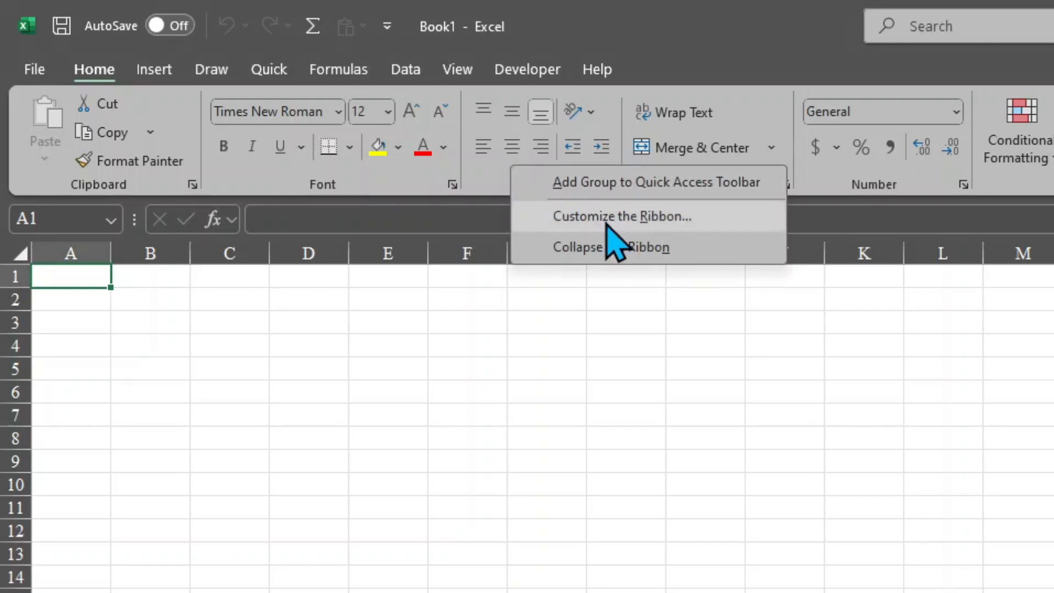
left_click(607, 219)
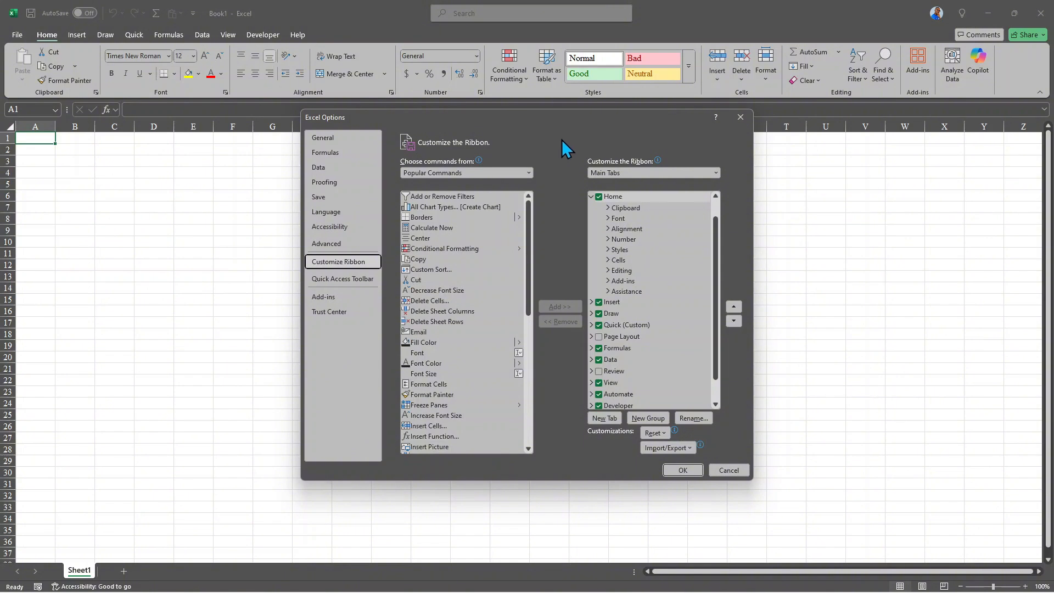
left_click(735, 471)
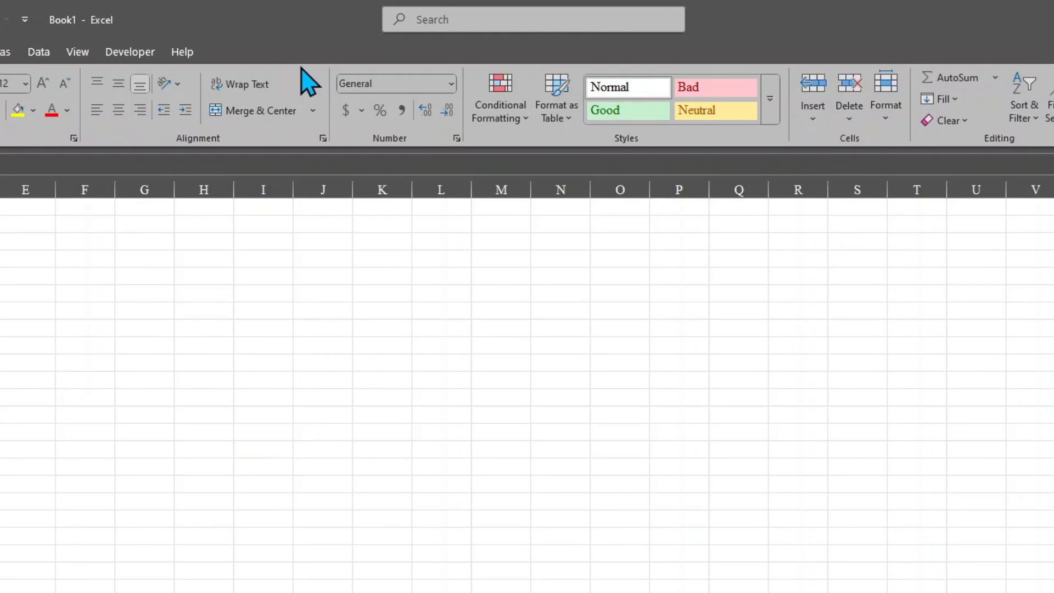
Add the Cells group to the Quick Access Toolbar, check its commands there, and remove it again.
right_click(813, 137)
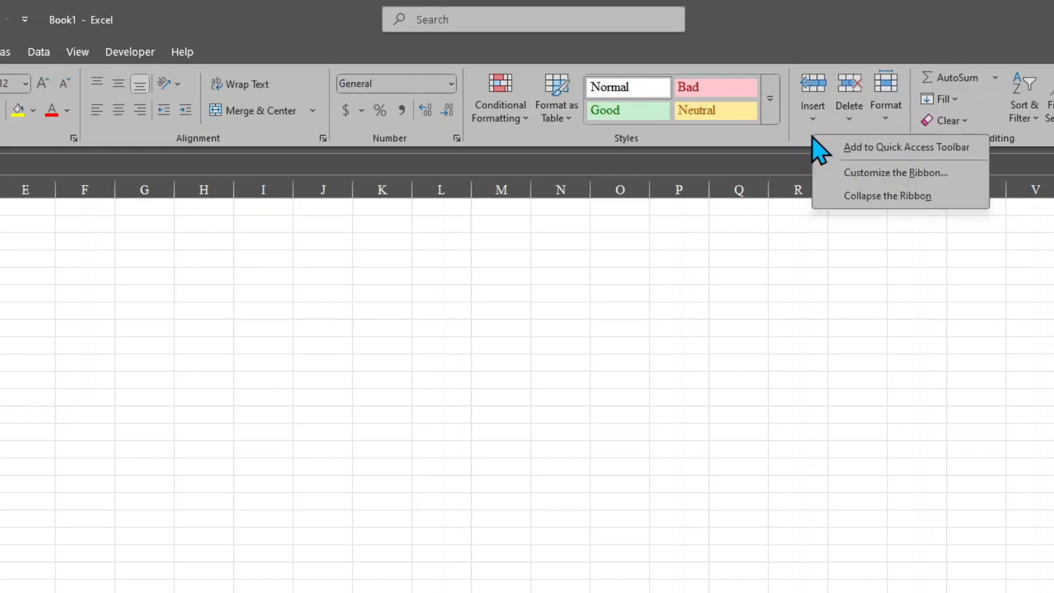
left_click(862, 147)
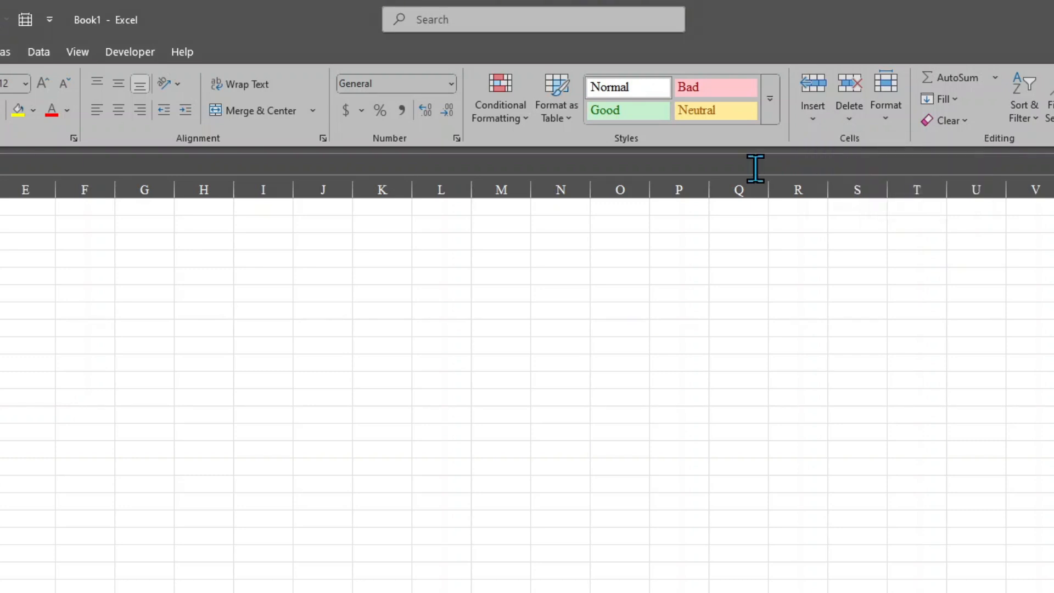
left_click(24, 22)
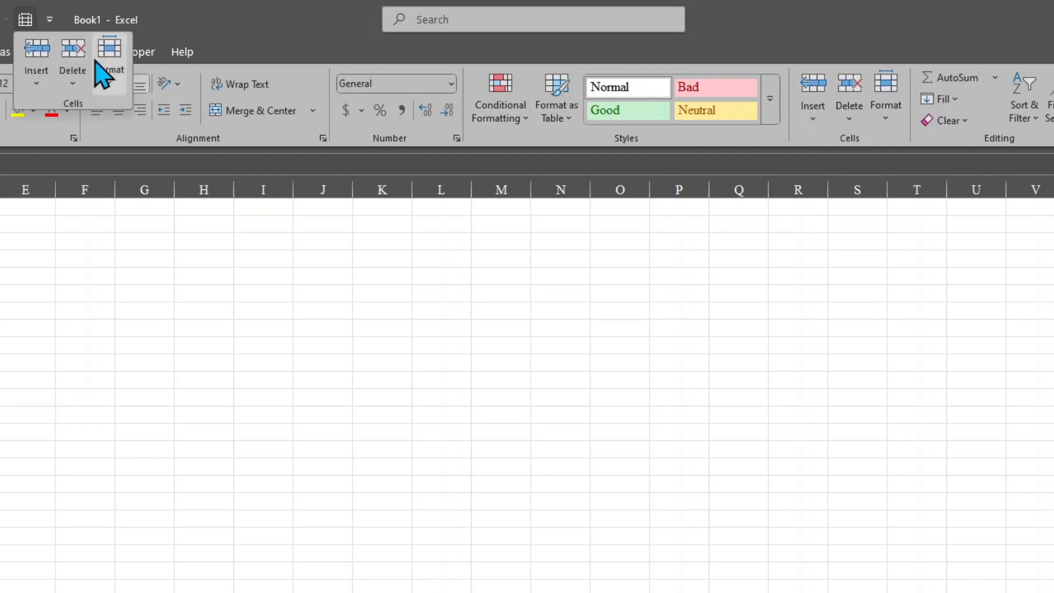
left_click(181, 23)
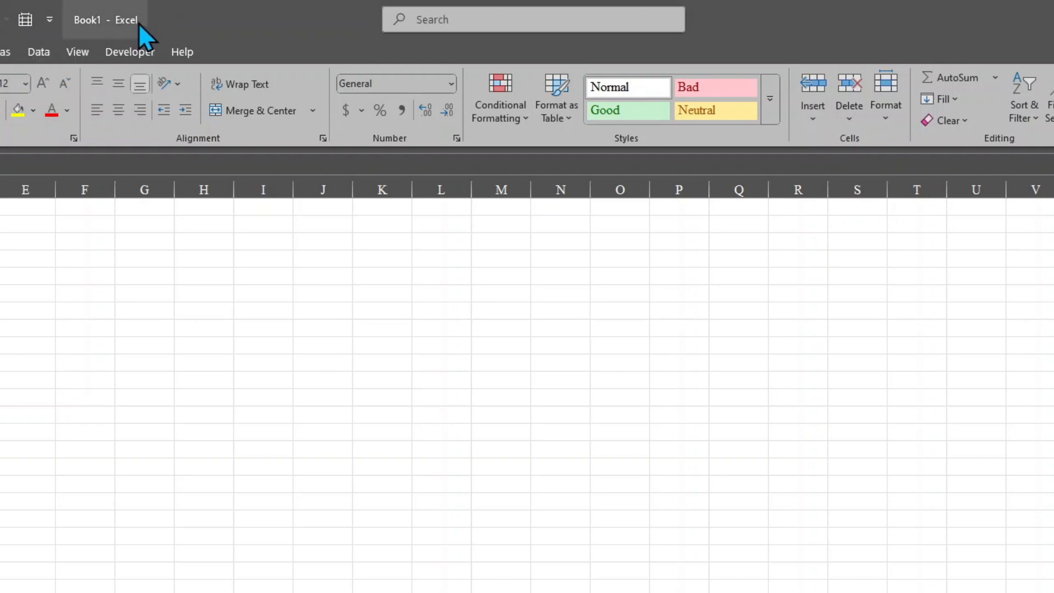
right_click(23, 19)
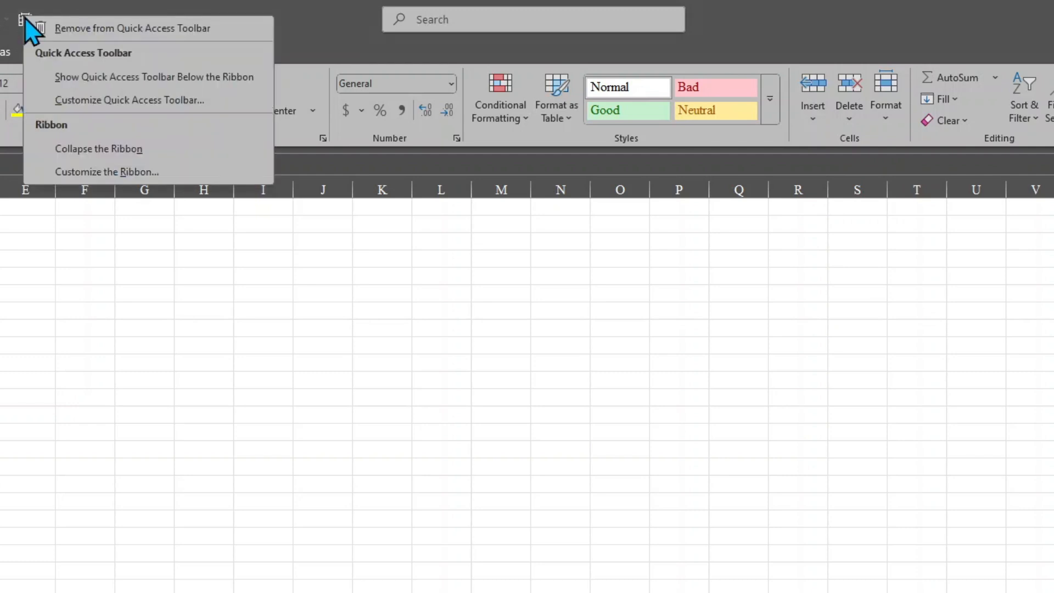
left_click(75, 28)
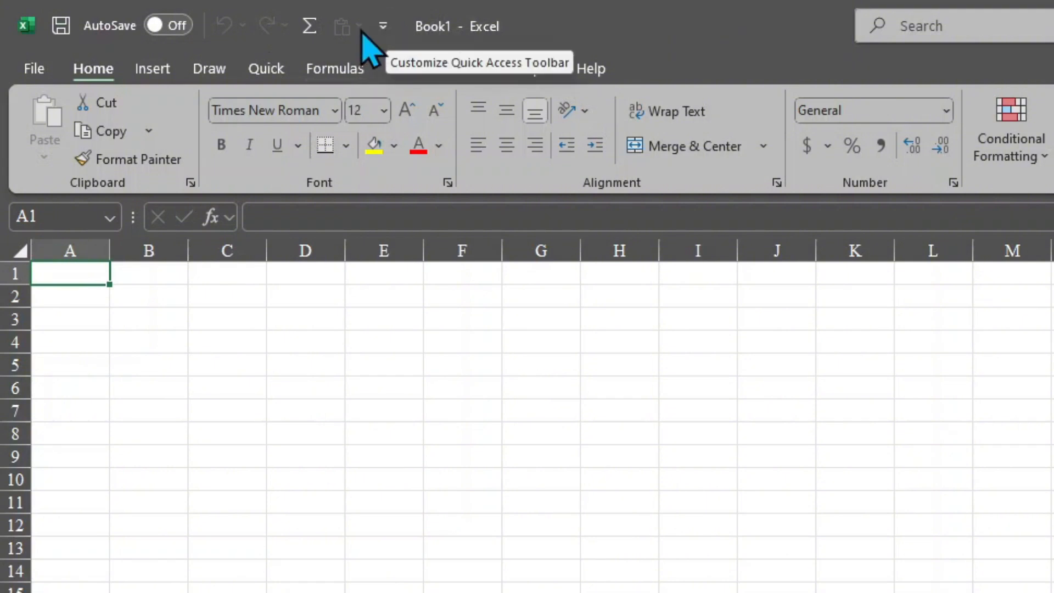
Show the Quick Access Toolbar below the ribbon and return it to its place above the ribbon.
left_click(383, 27)
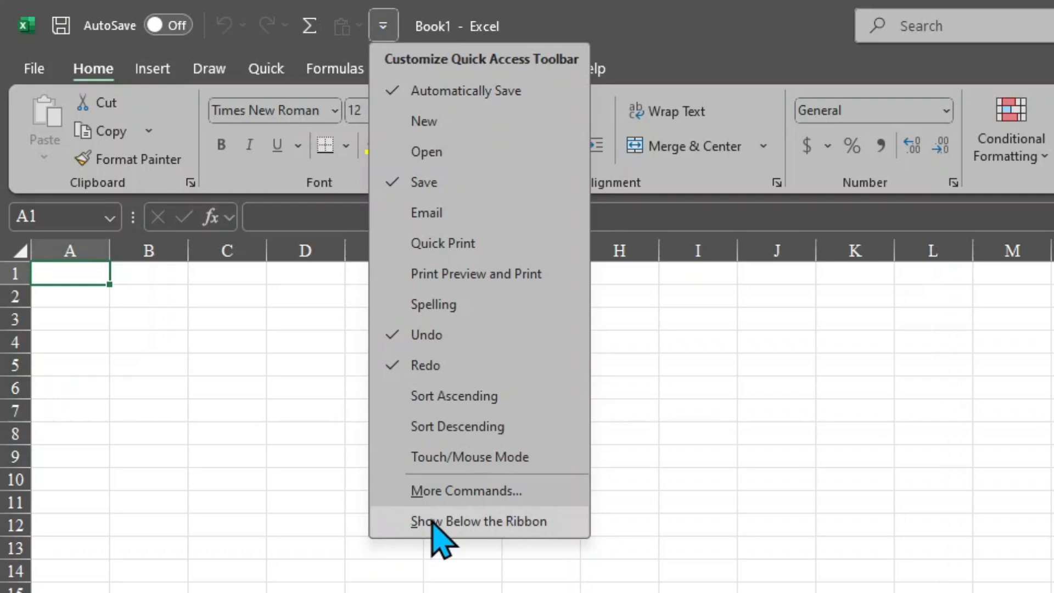
left_click(465, 521)
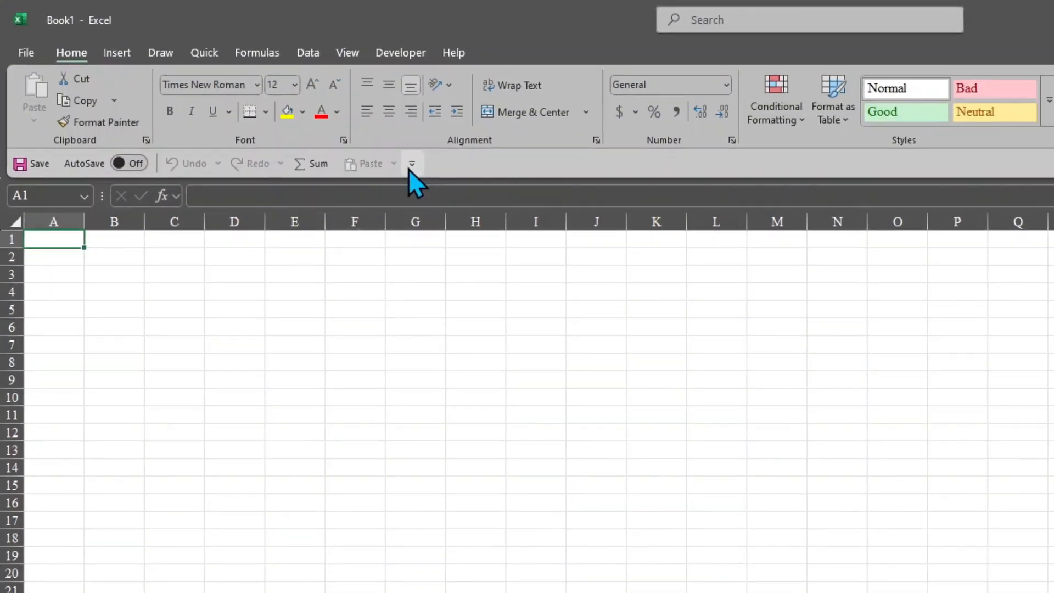
left_click(411, 164)
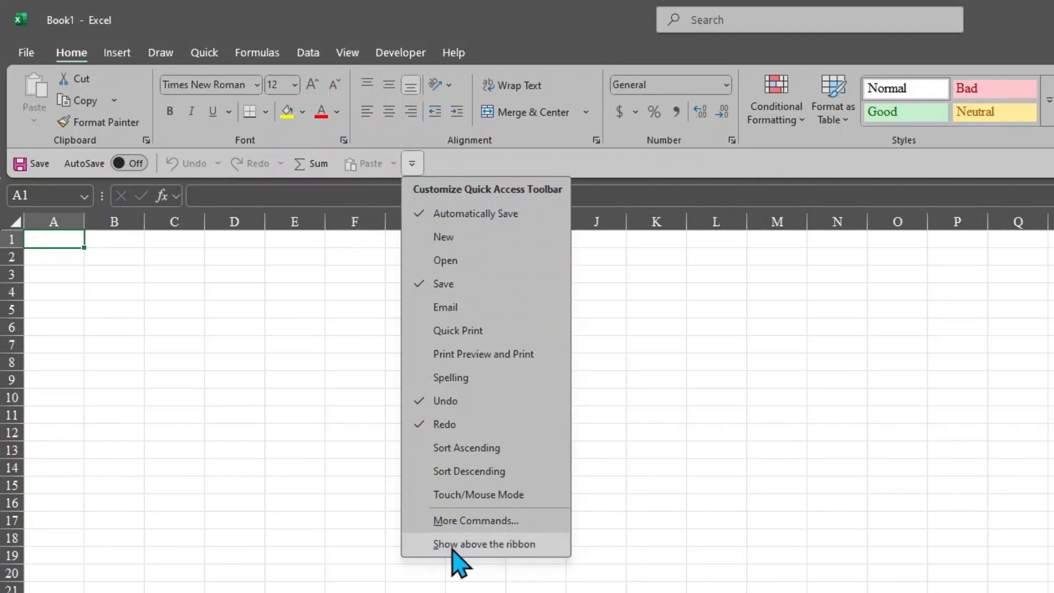
left_click(461, 544)
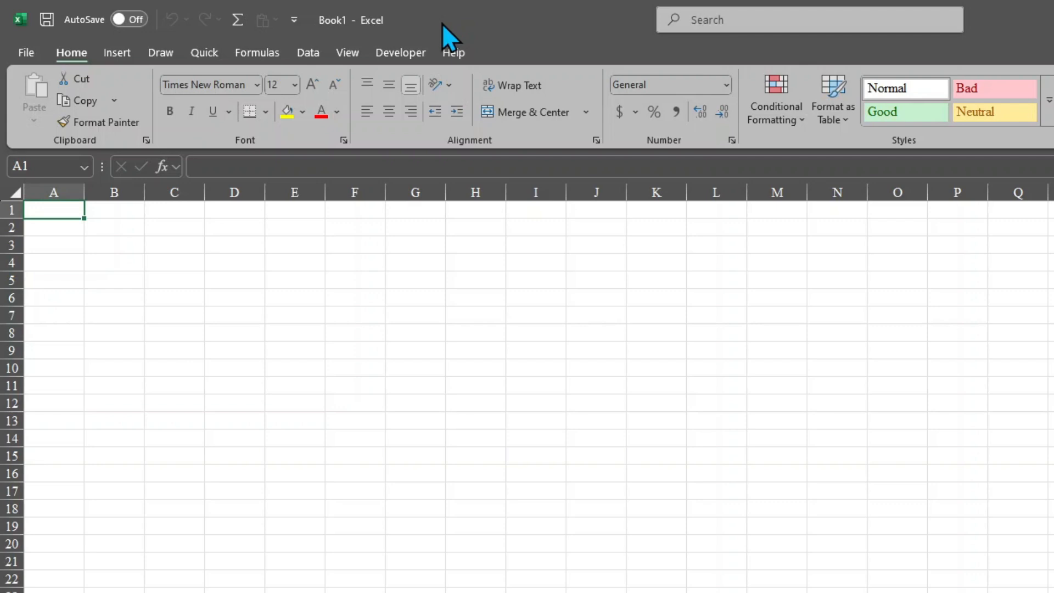
Collapse the ribbon to its tab names, temporarily show the Insert commands, and pin the ribbon open again.
right_click(537, 134)
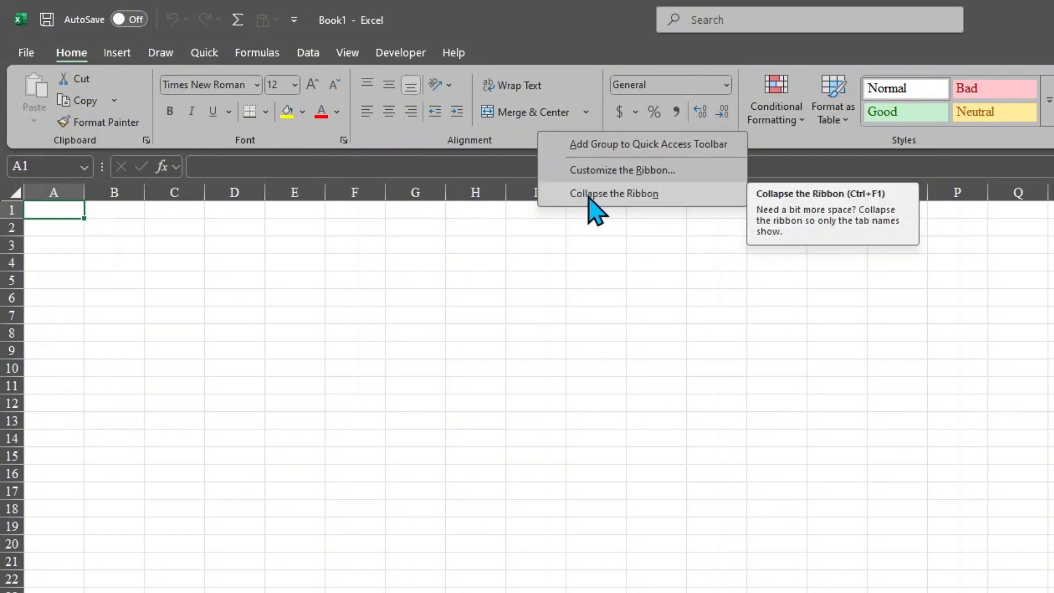
left_click(514, 140)
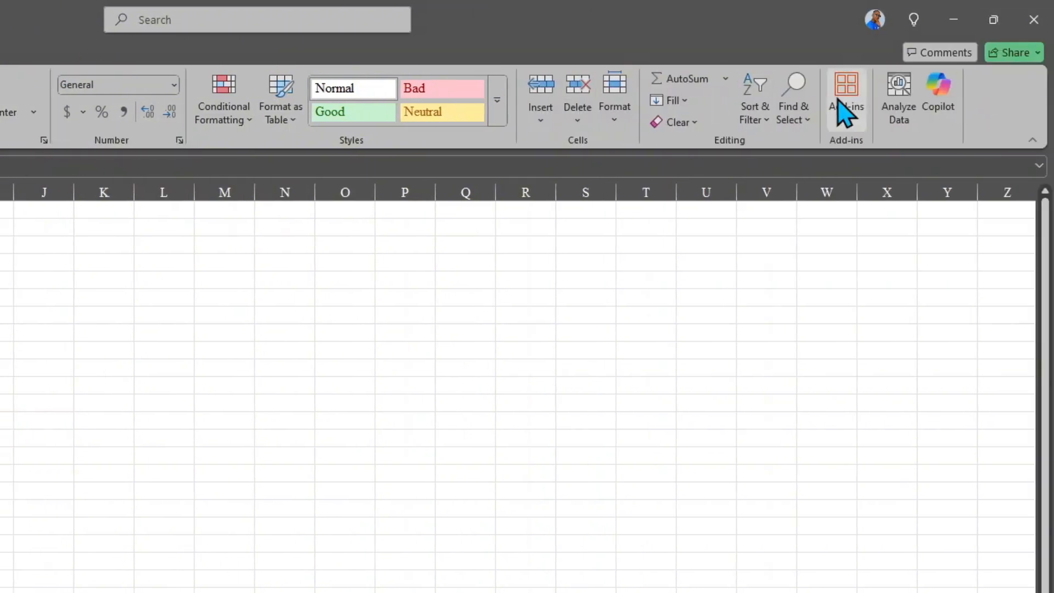
left_click(1033, 142)
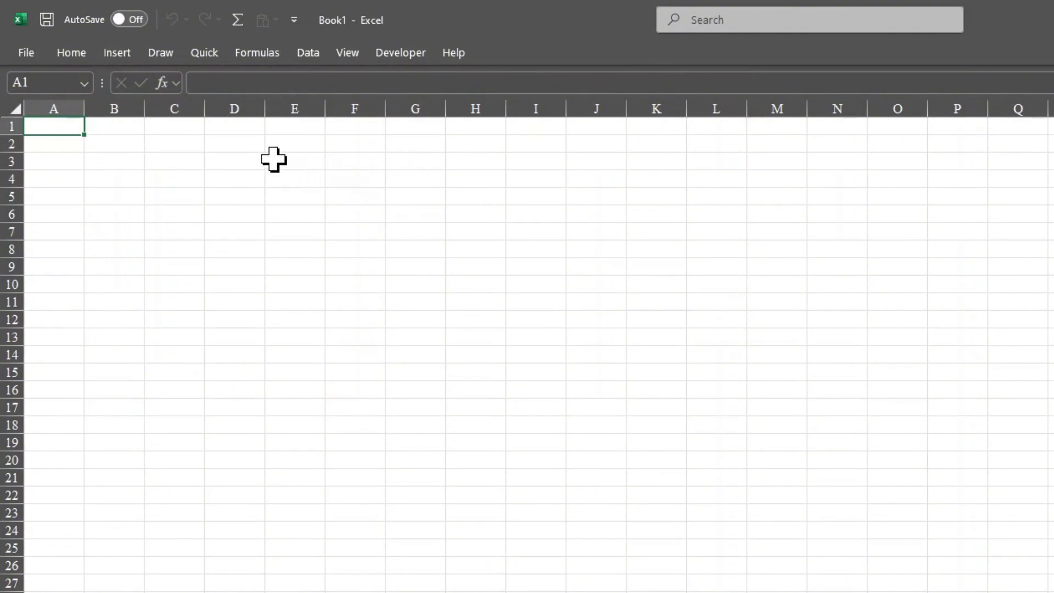
left_click(114, 58)
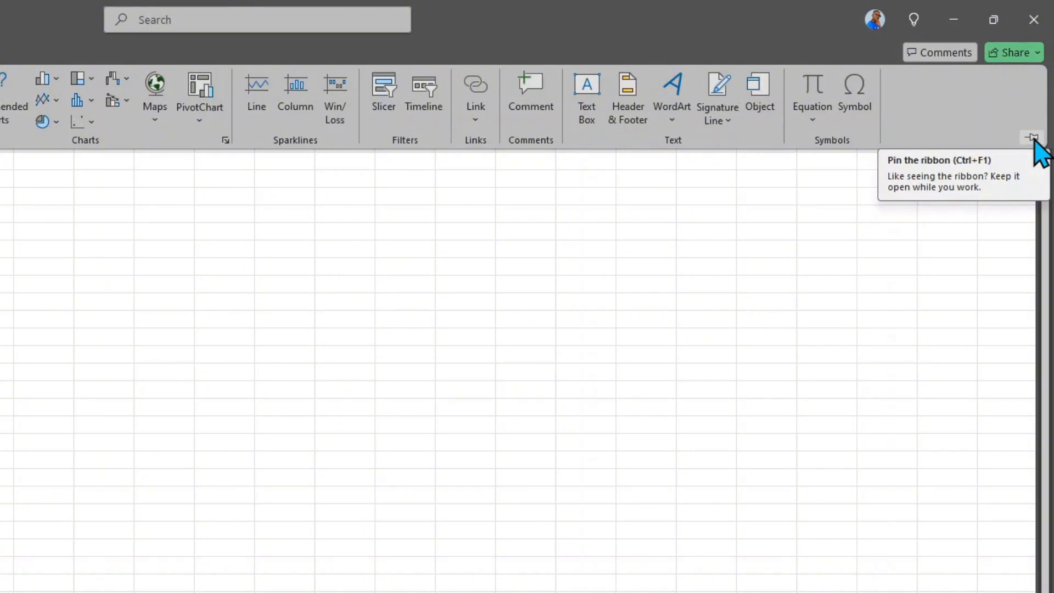
left_click(1034, 139)
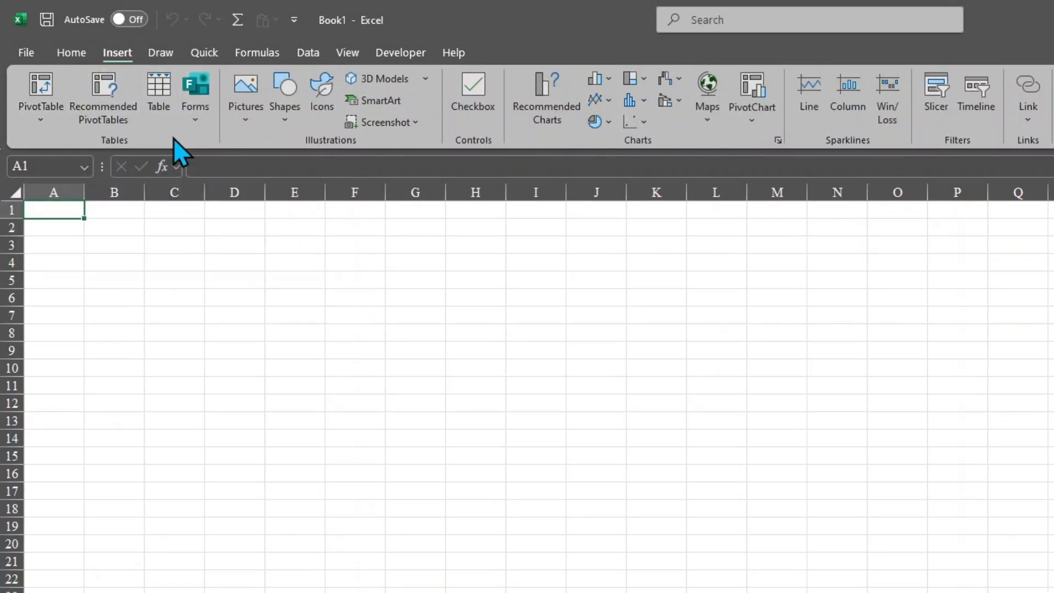
Check the Man U group's commands on the custom Quick tab.
left_click(203, 51)
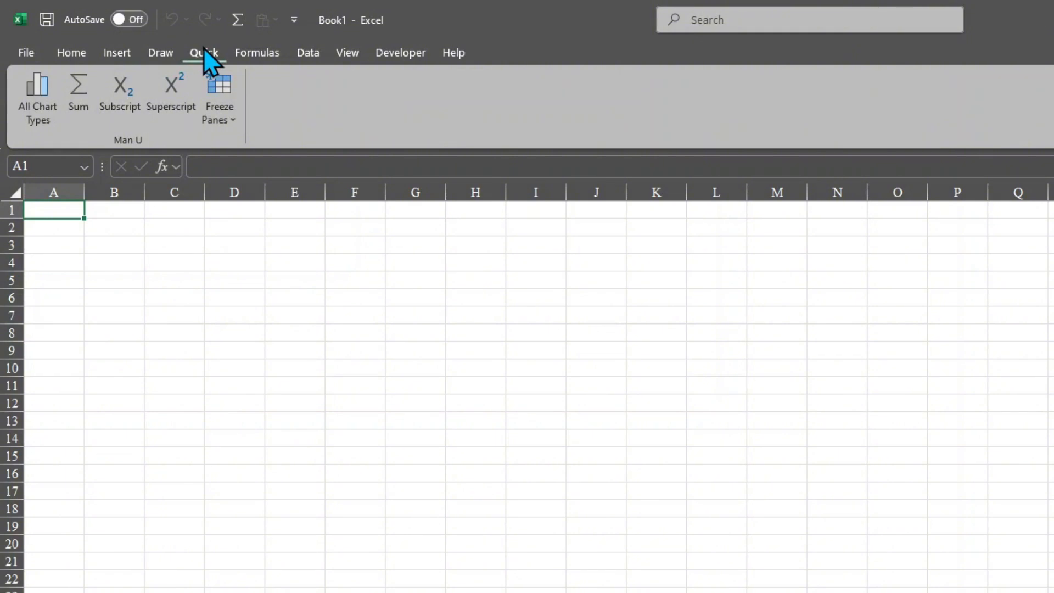